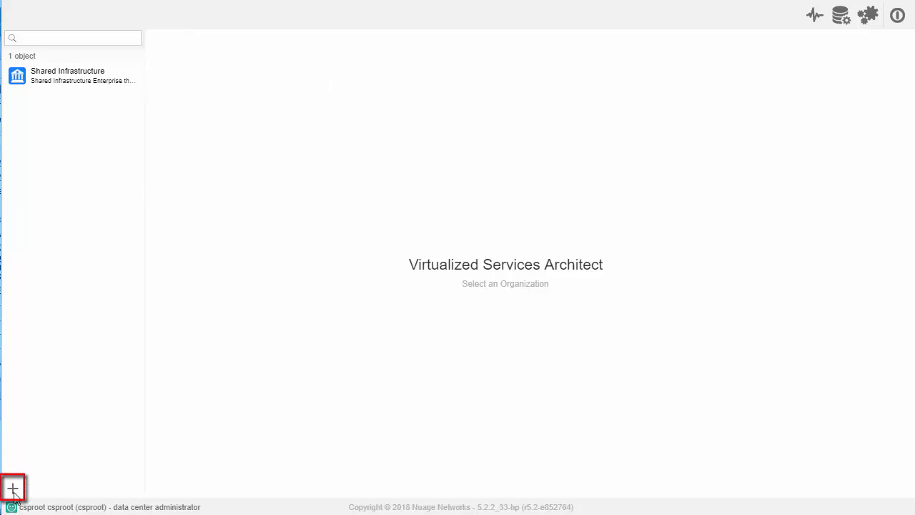
- Create an organization with Ahaliblogger_tech as both name and description, and local AS 65000
click(12, 490)
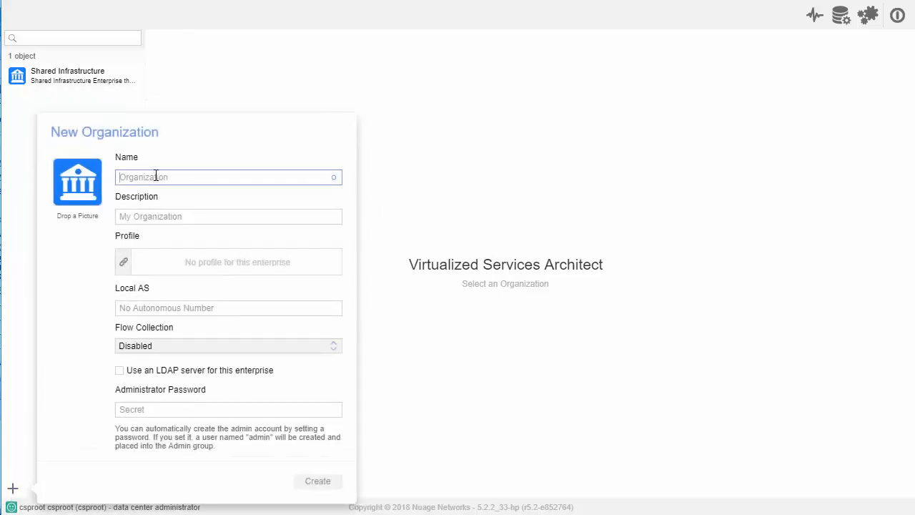
text(Ahaliblogger_tech)
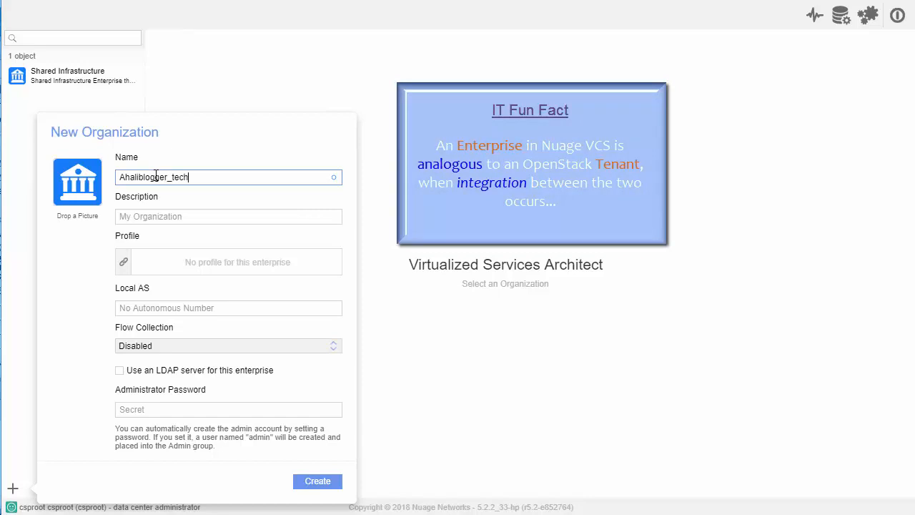
drag(196, 175, 113, 187)
key(ctrl+c)
click(171, 216)
key(ctrl+v)
click(155, 307)
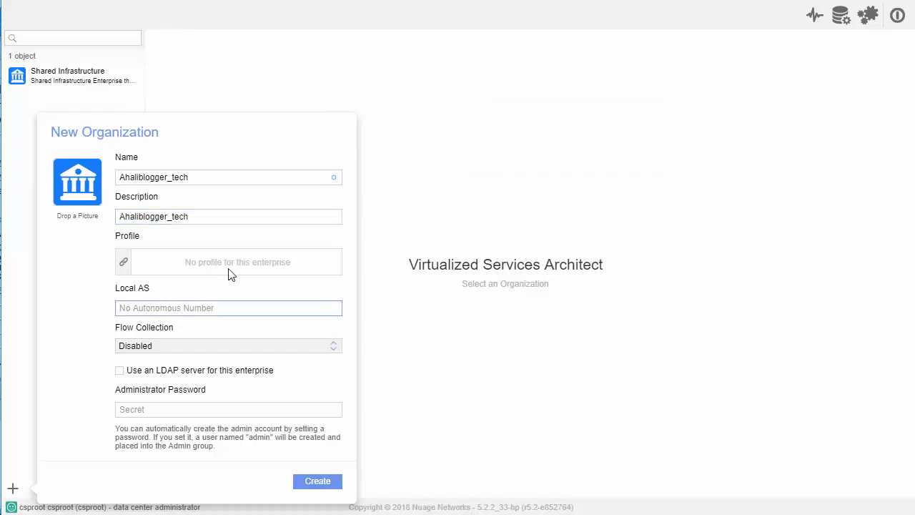
text(65000)
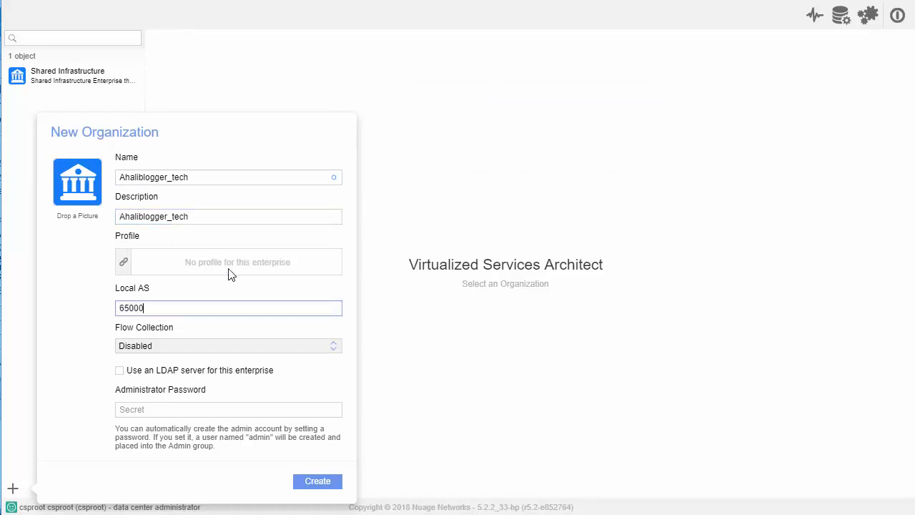
click(330, 482)
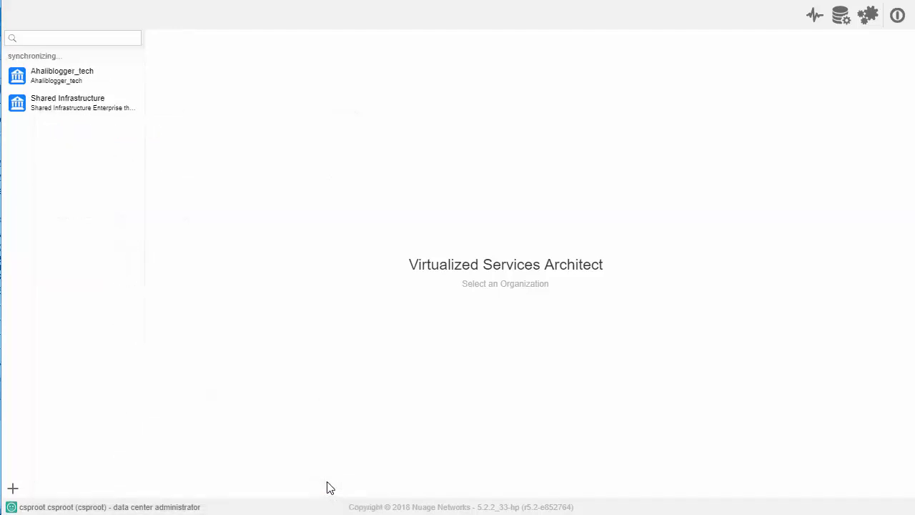
- Start a new user in the Ahaliblogger_tech organization's settings, entering the first name, last name and username ahaliblogger
click(65, 75)
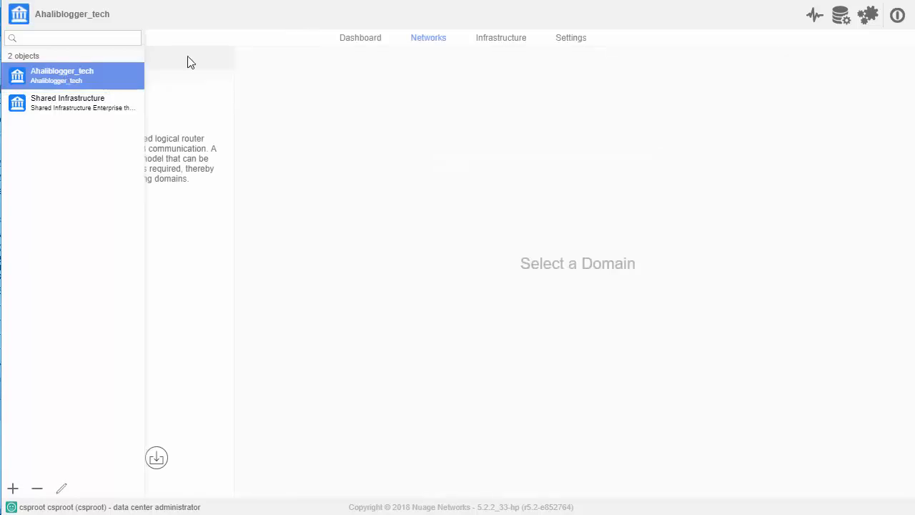
click(571, 38)
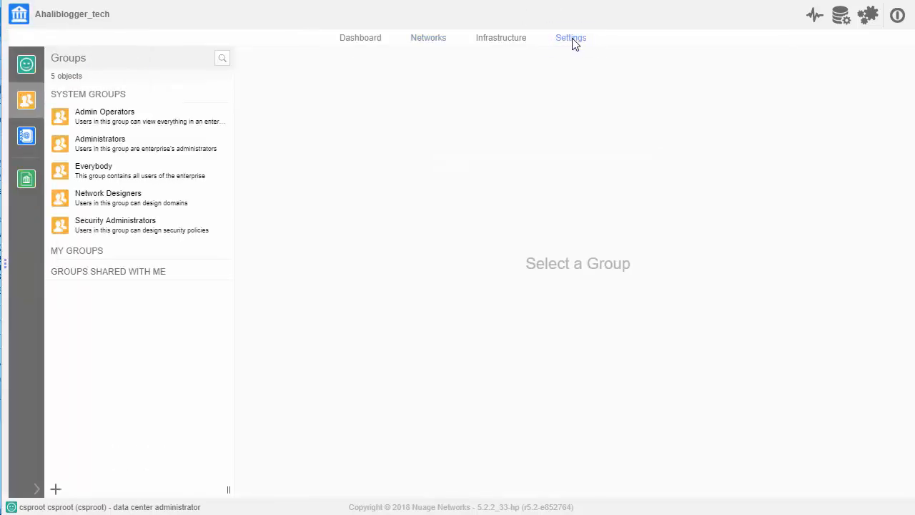
click(33, 66)
click(479, 351)
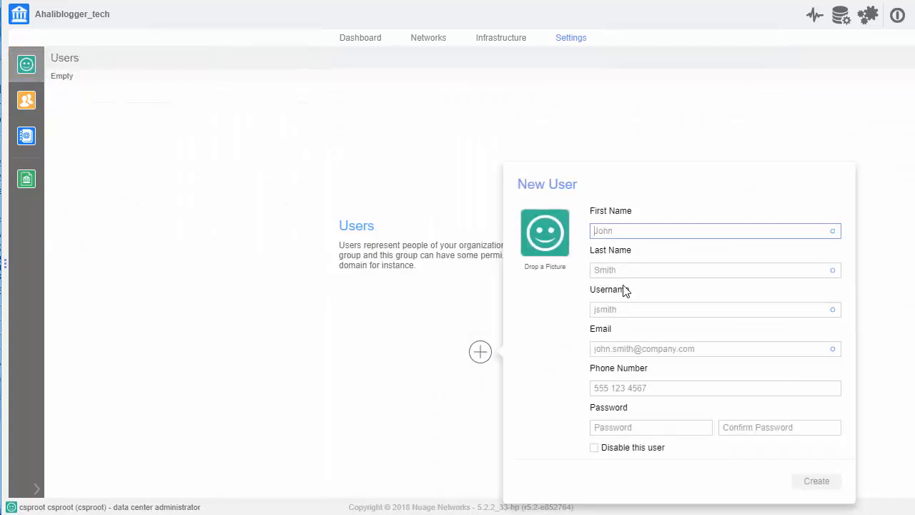
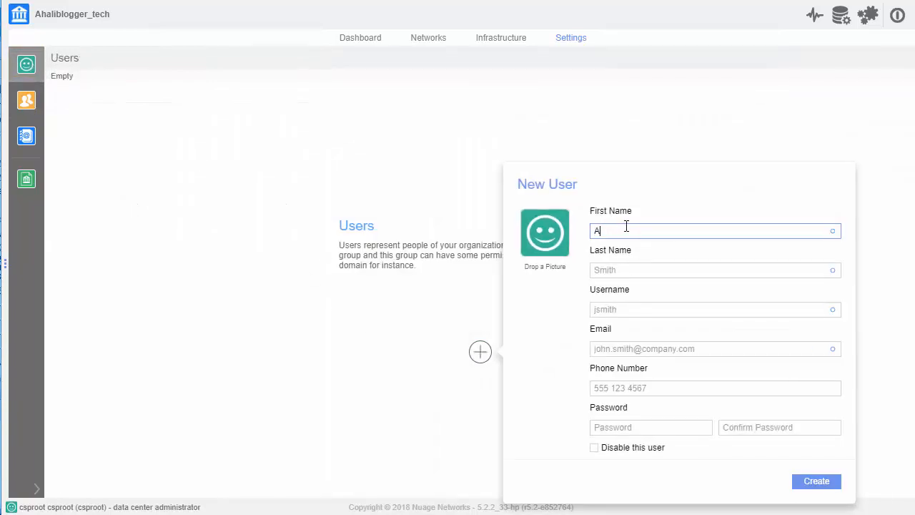
key(Tab)
key(Tab)
text(ahal)
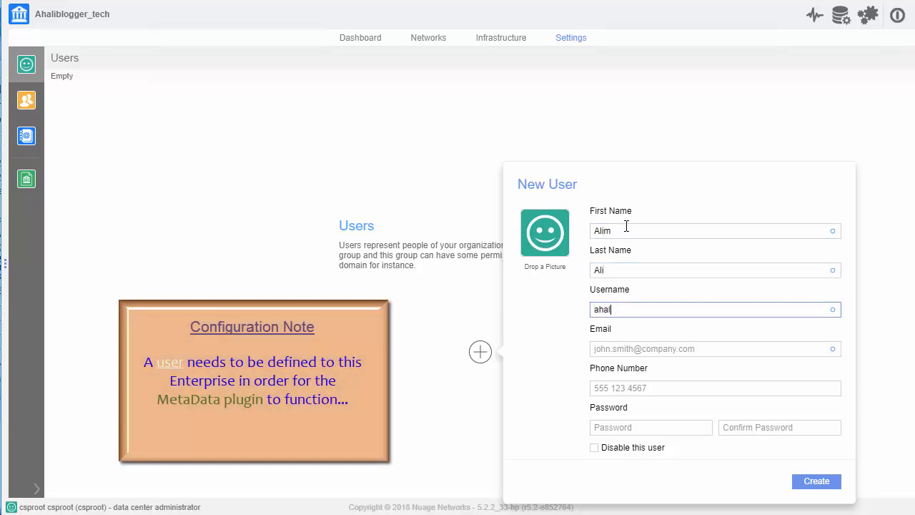
text(iblogger)
key(Tab)
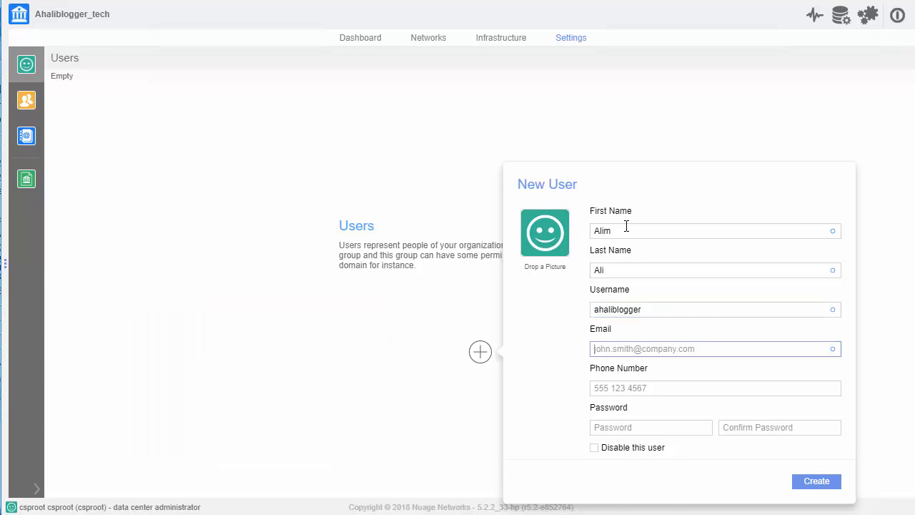
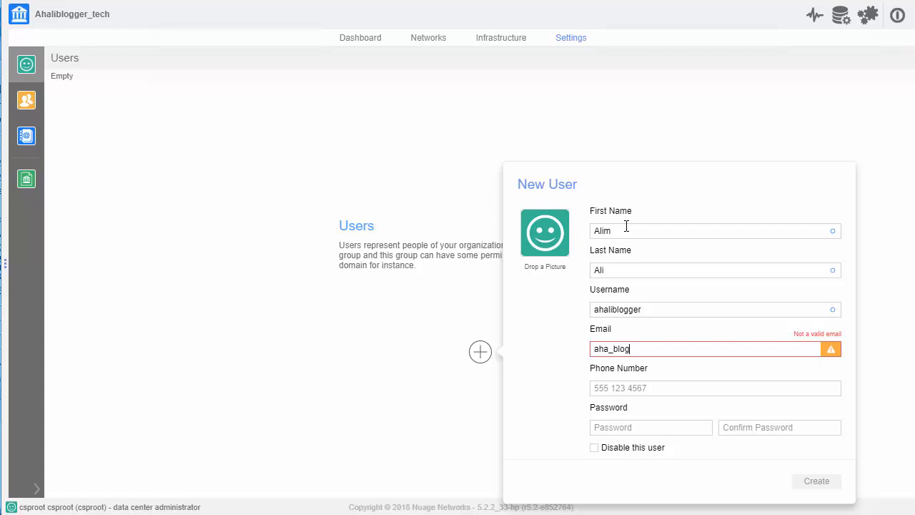
- Fill in the new user's e-mail address and phone number
key(Tab)
text(12)
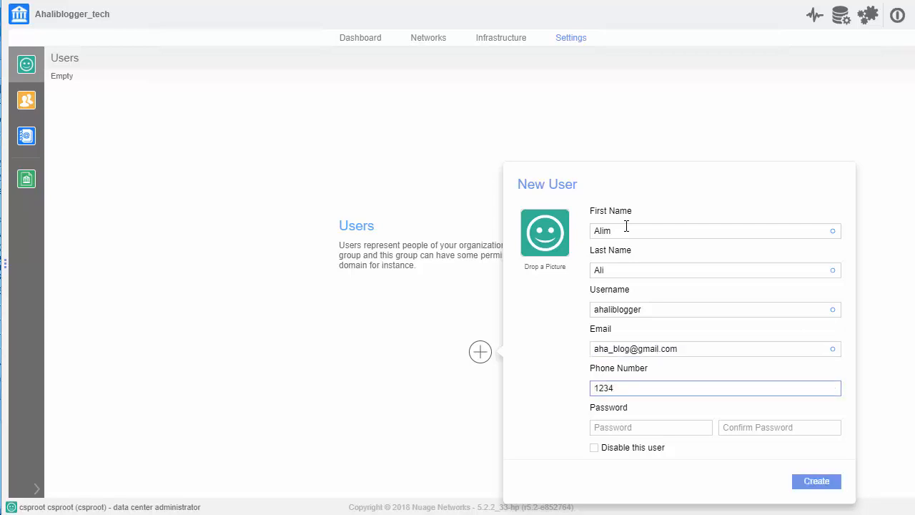
- Enter and confirm the account password, and create the user
key(Tab)
text(•••••)
key(BackSpace)
key(BackSpace)
key(BackSpace)
key(BackSpace)
key(BackSpace)
text(•)
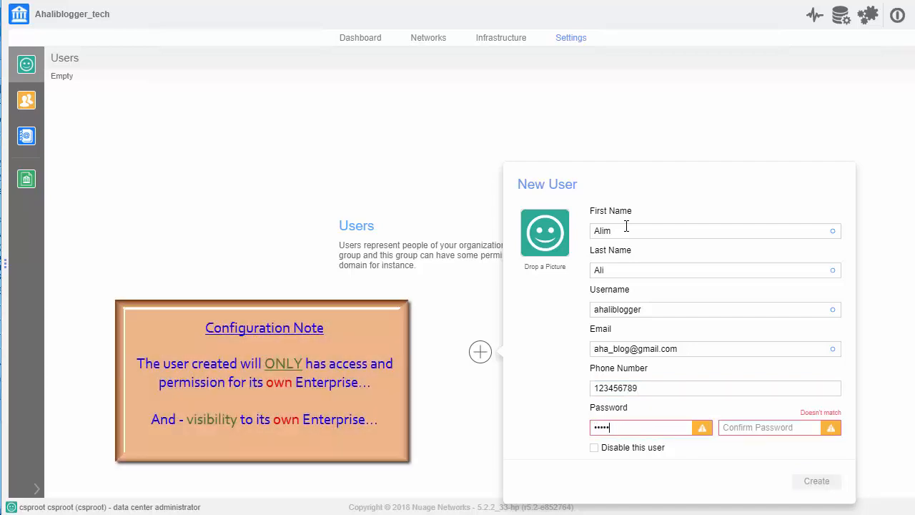
key(Tab)
text(••••••••••)
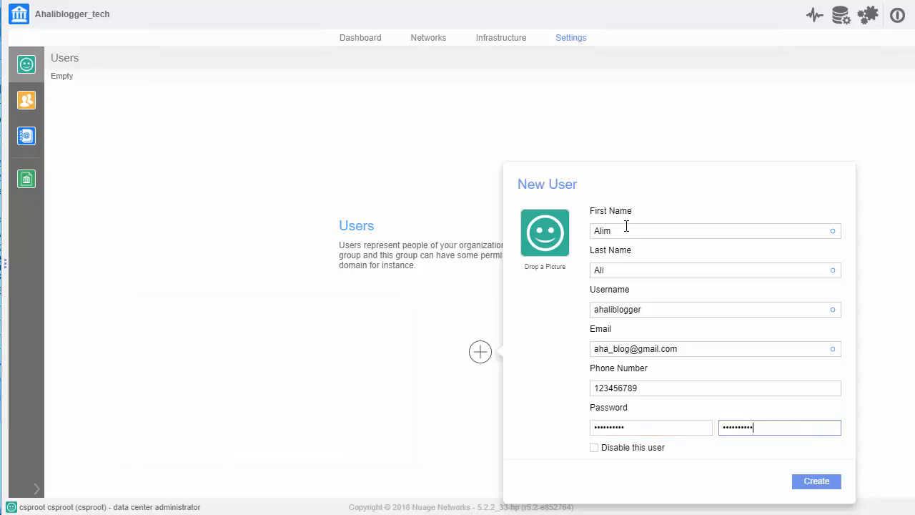
click(812, 481)
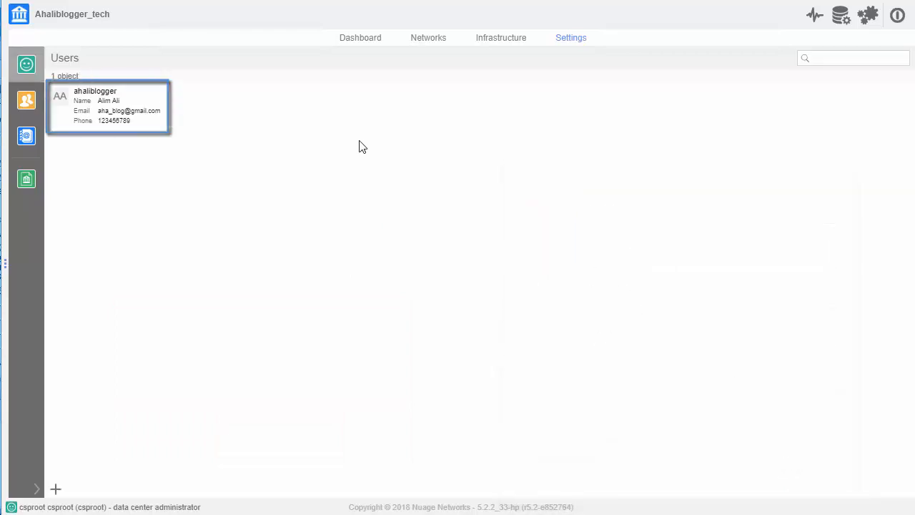
- Assign the ahaliblogger user to the Admin Operators system group
click(26, 100)
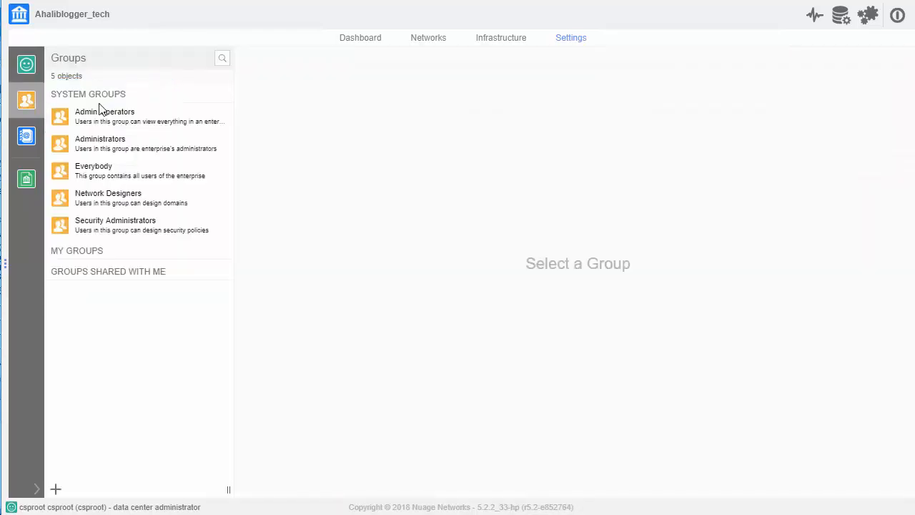
click(110, 120)
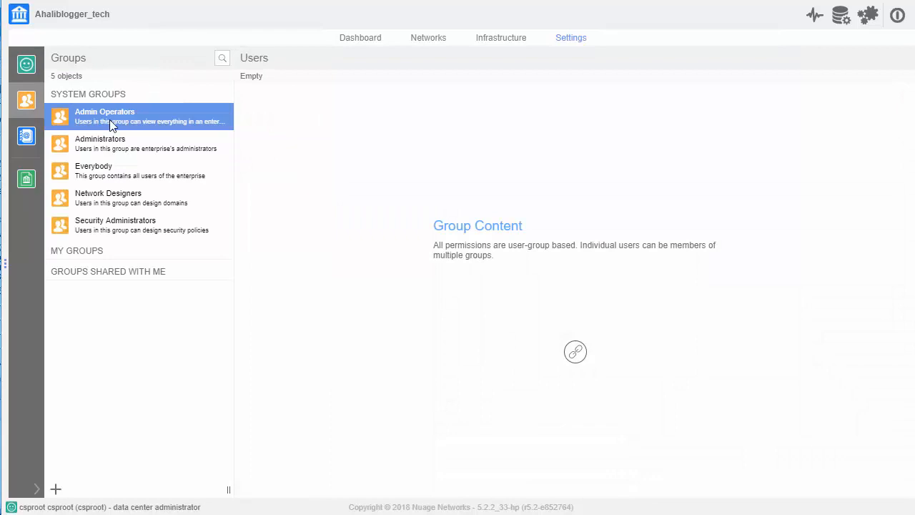
click(576, 351)
click(652, 282)
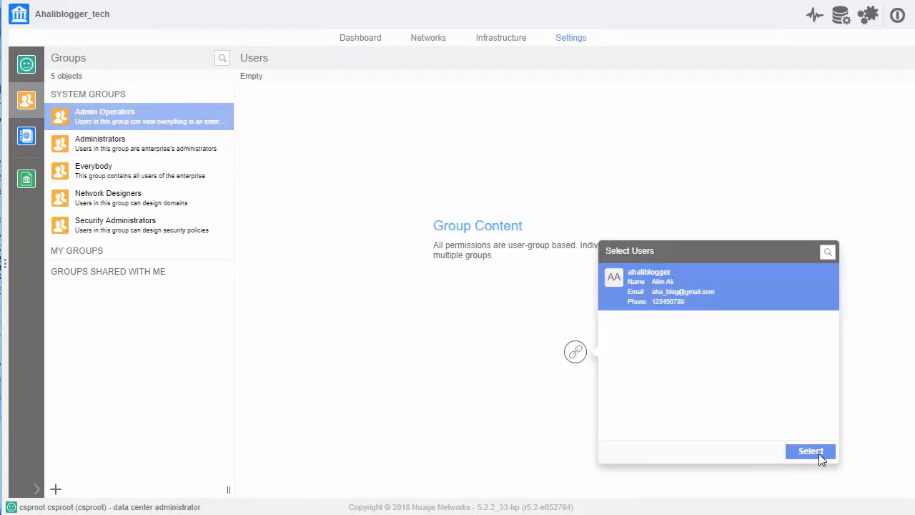
click(819, 454)
- Assign the ahaliblogger user to the Administrators group
click(121, 149)
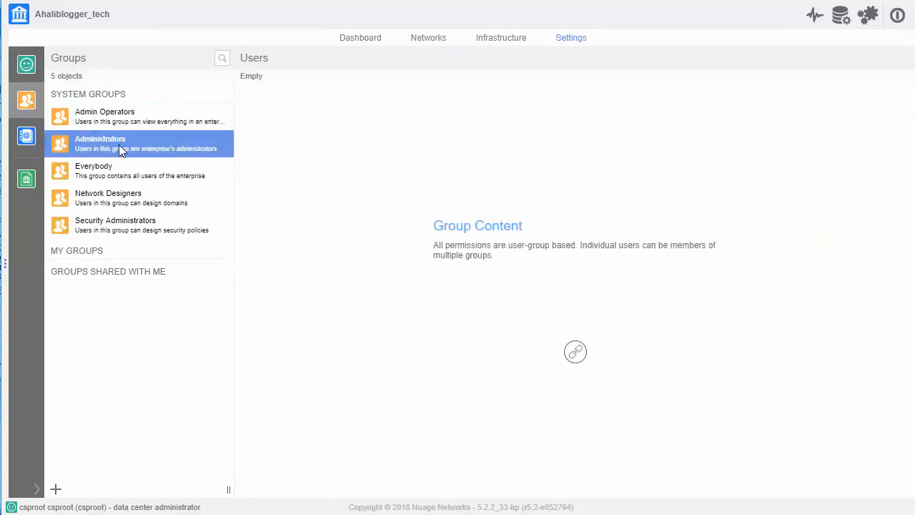
click(575, 351)
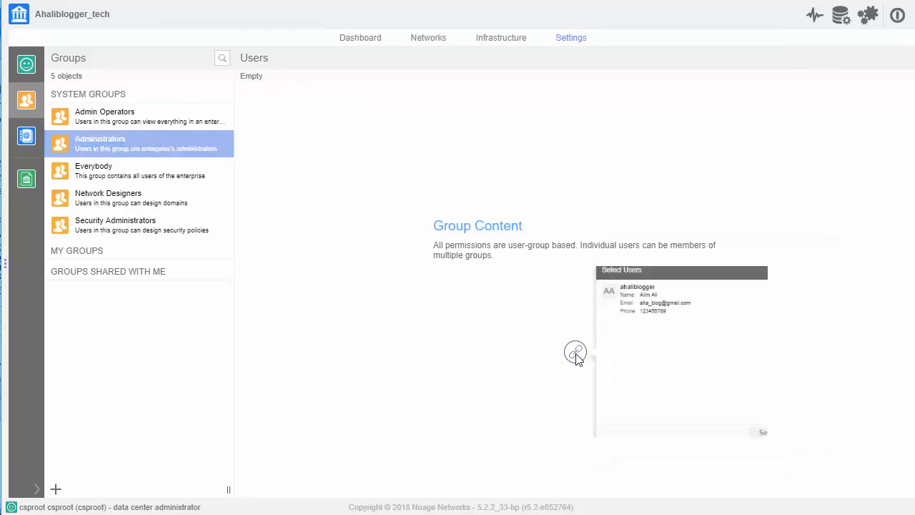
click(646, 293)
click(803, 452)
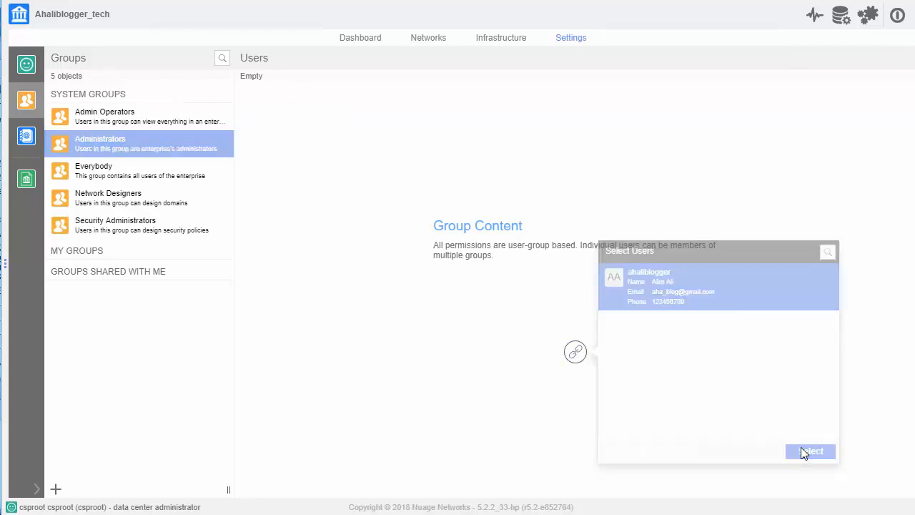
- Check the members of the Everybody group and assign the ahaliblogger user to the Network Designers group
click(108, 169)
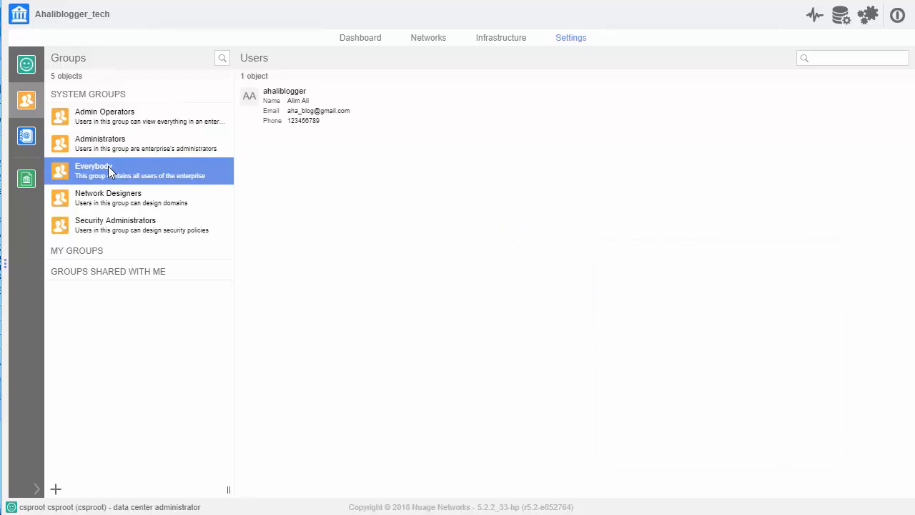
click(115, 201)
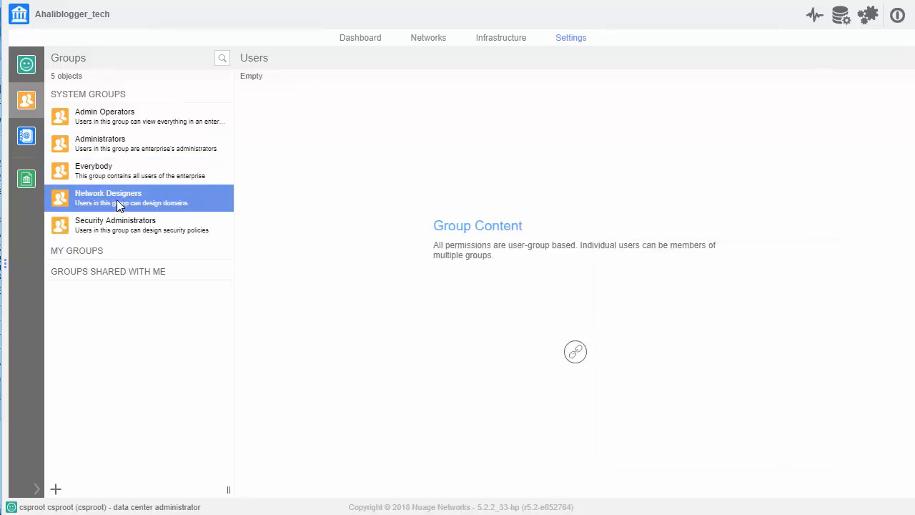
click(576, 351)
click(642, 288)
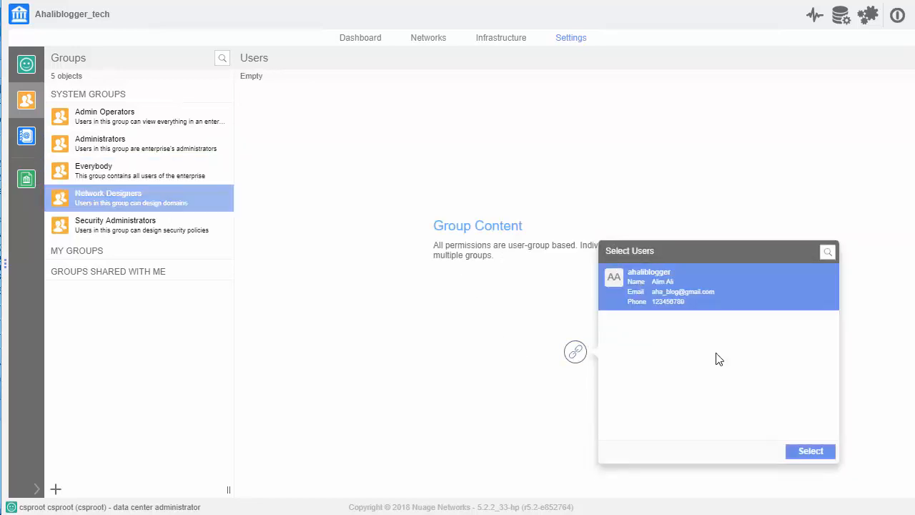
click(802, 452)
- Assign the ahaliblogger user to the Security Administrators group
click(94, 229)
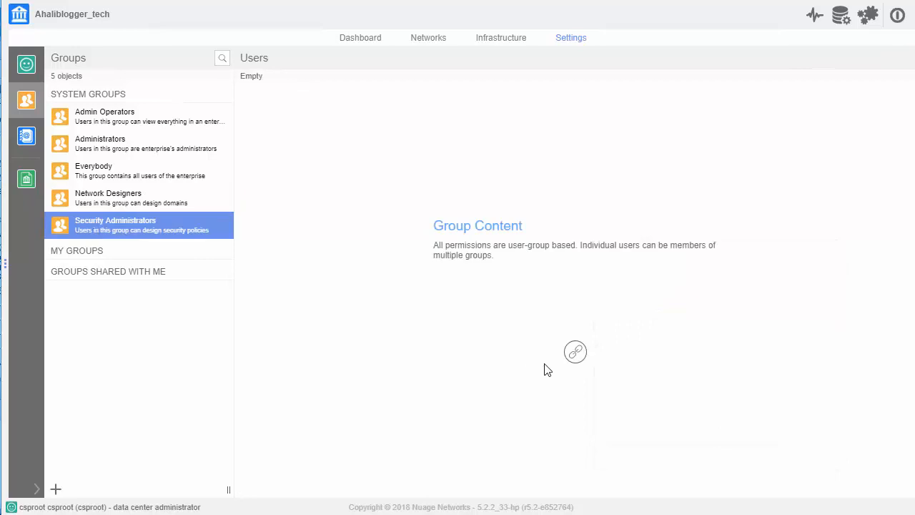
click(575, 352)
click(652, 282)
click(799, 452)
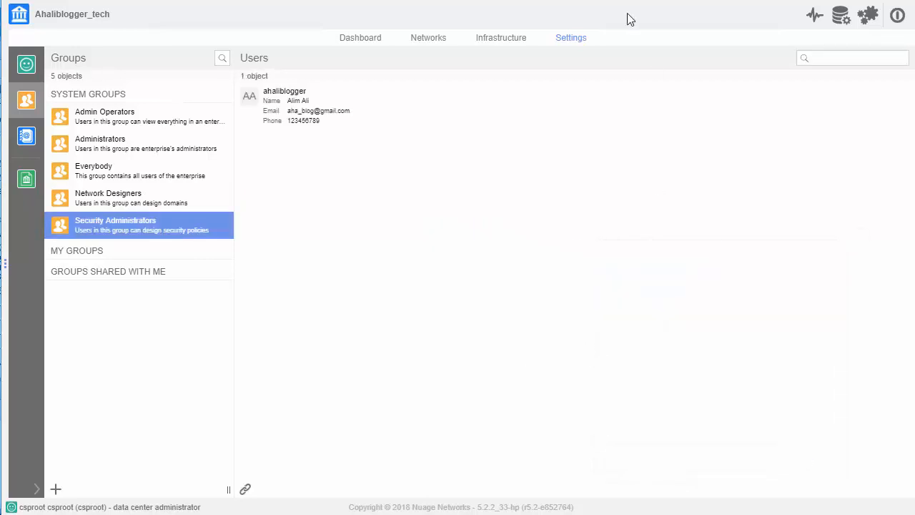
- Create a layer 3 domain template in the organization's networks with Ahaliblogger-L3-Template as both name and description
click(426, 41)
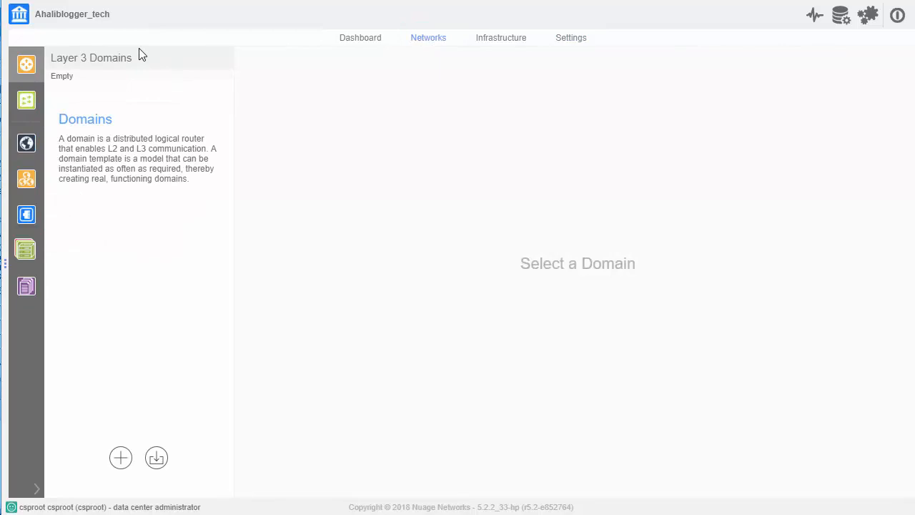
click(120, 457)
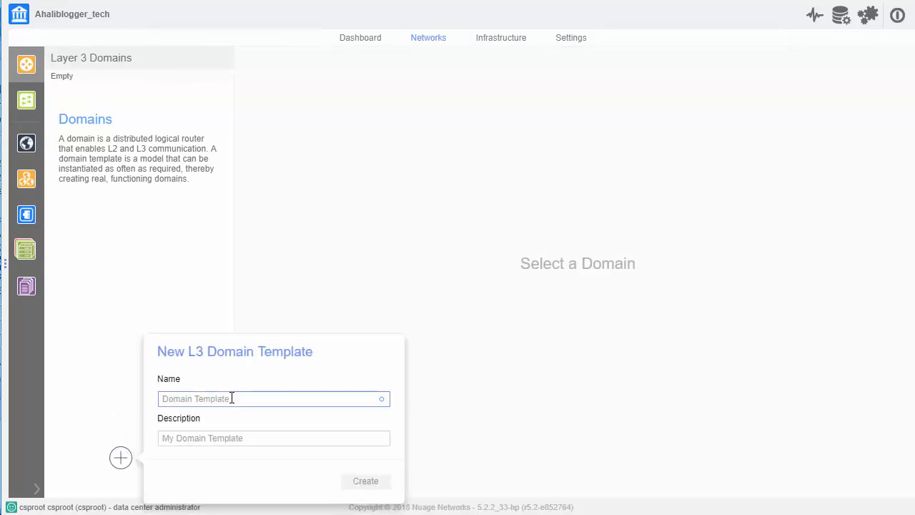
text(Ahaliblogger-L3-Template)
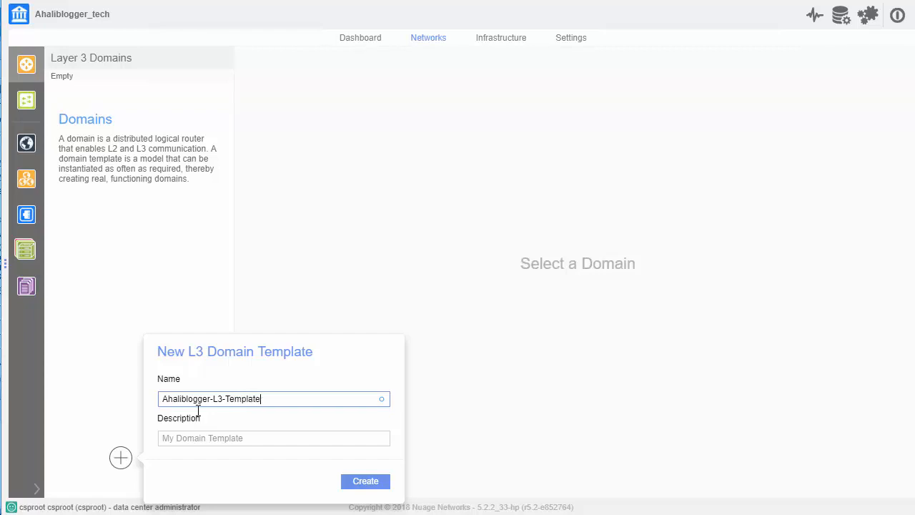
drag(261, 398, 146, 404)
key(ctrl+c)
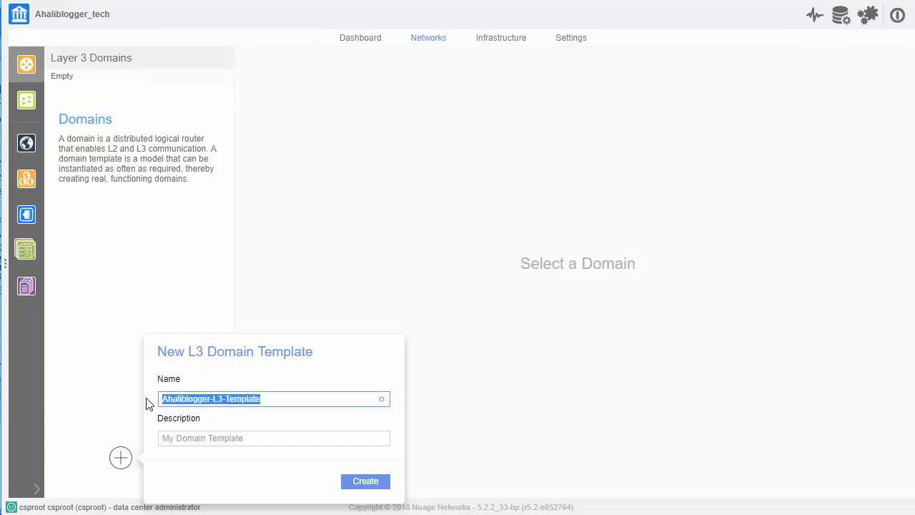
click(208, 438)
key(ctrl+v)
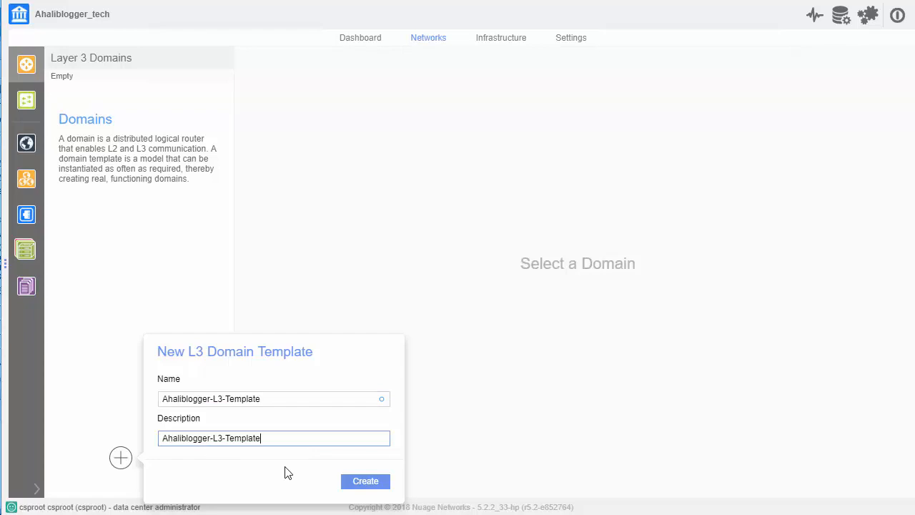
click(358, 482)
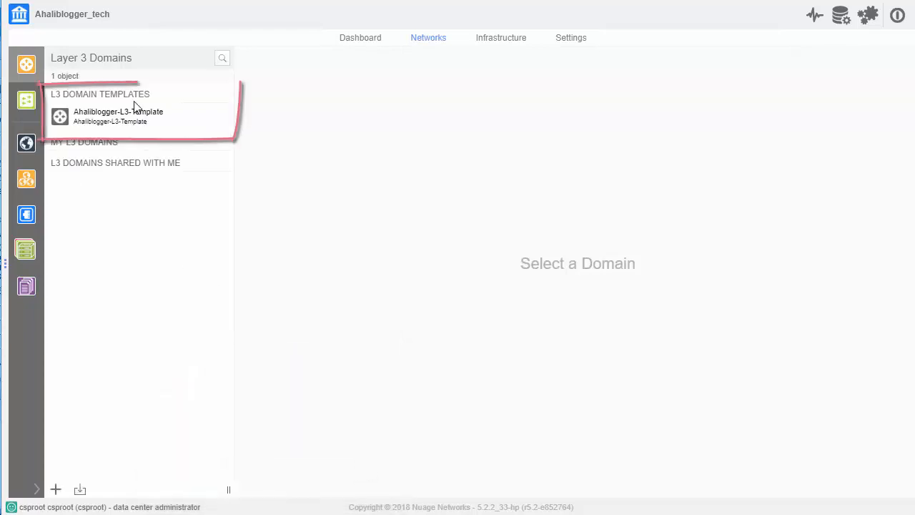
- Add three zone templates to the domain in the design of Ahaliblogger-L3-Template
click(134, 116)
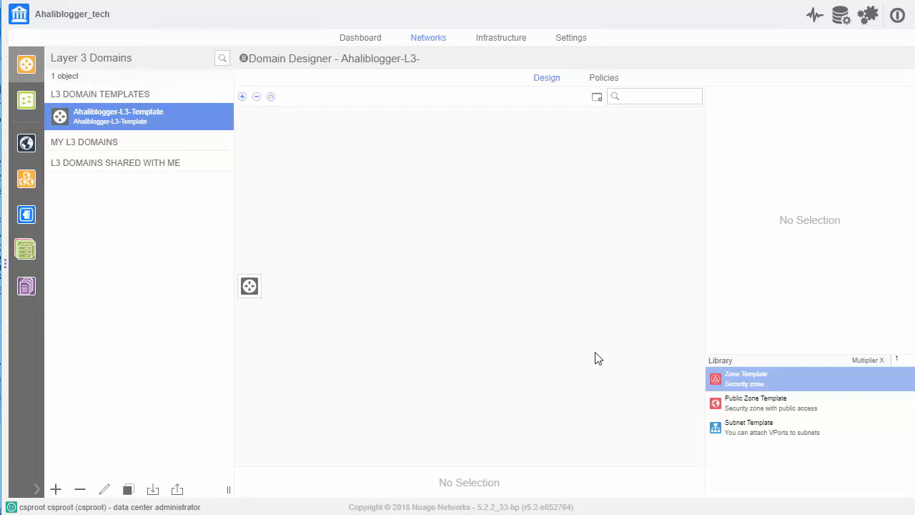
drag(715, 379, 252, 288)
drag(716, 384, 255, 288)
drag(688, 385, 252, 288)
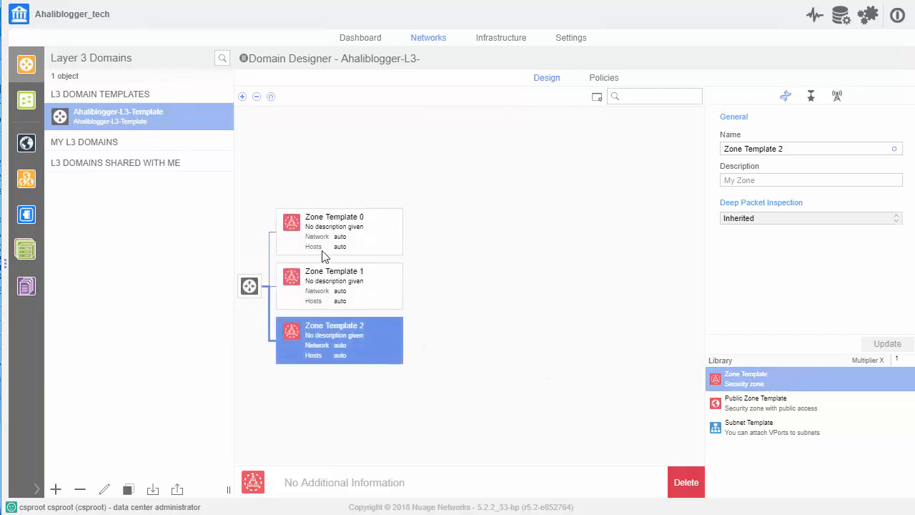
- Rename Zone Template 0 as App-Zone in the domain template design and save the update
click(394, 239)
click(817, 148)
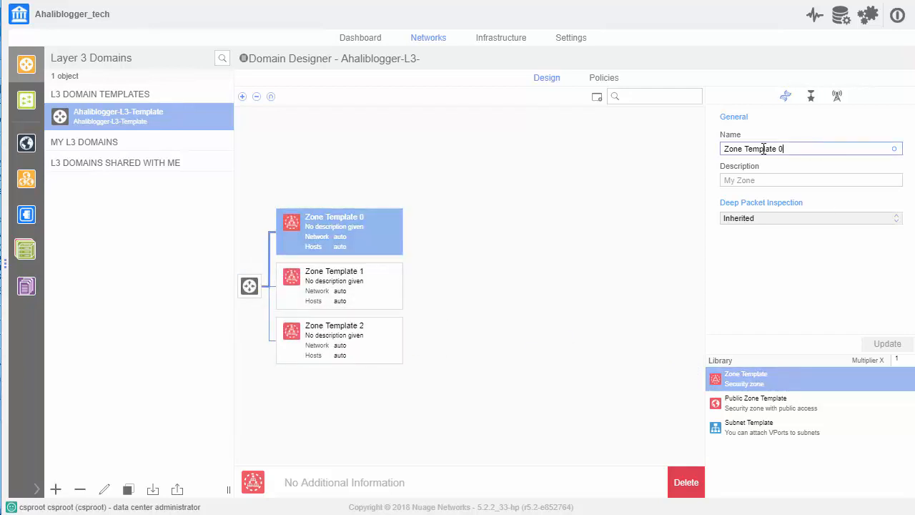
drag(763, 149, 710, 150)
text(App-Zone)
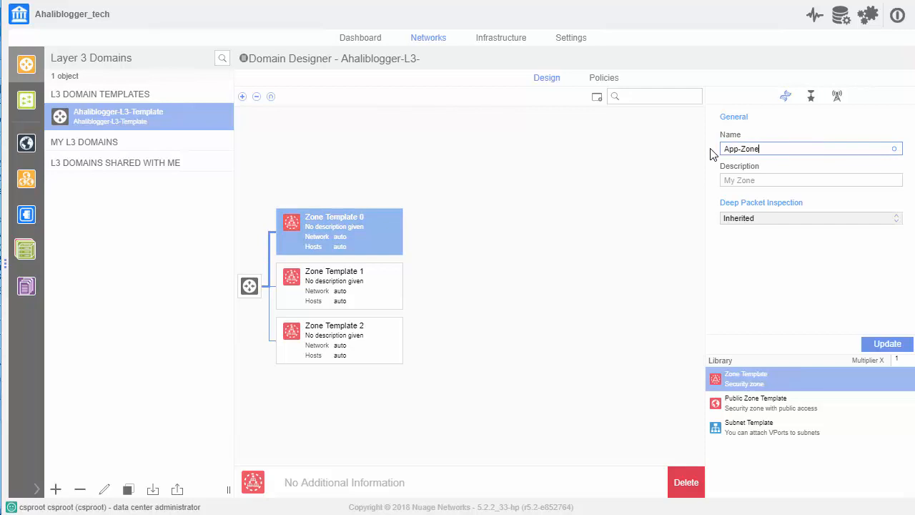
click(885, 343)
- Rename Zone Template 1 as DaB-Zone and save the update
click(351, 284)
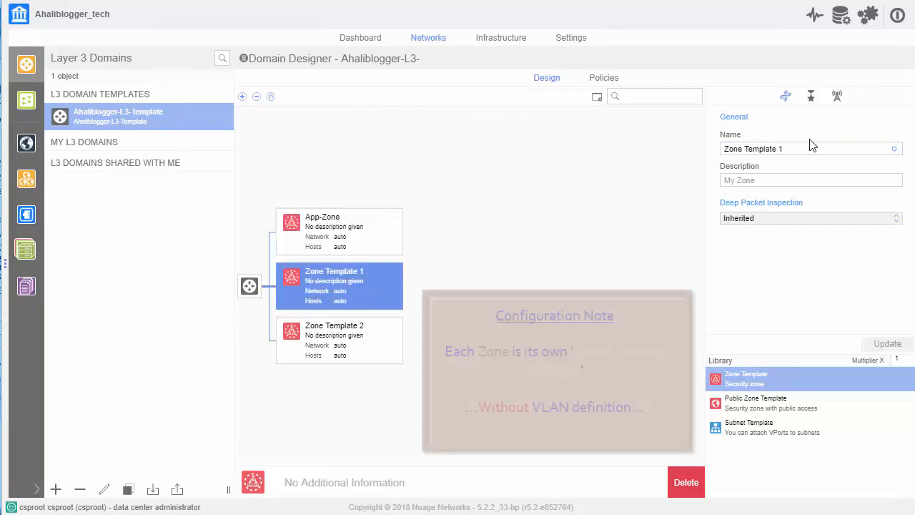
drag(813, 149, 710, 150)
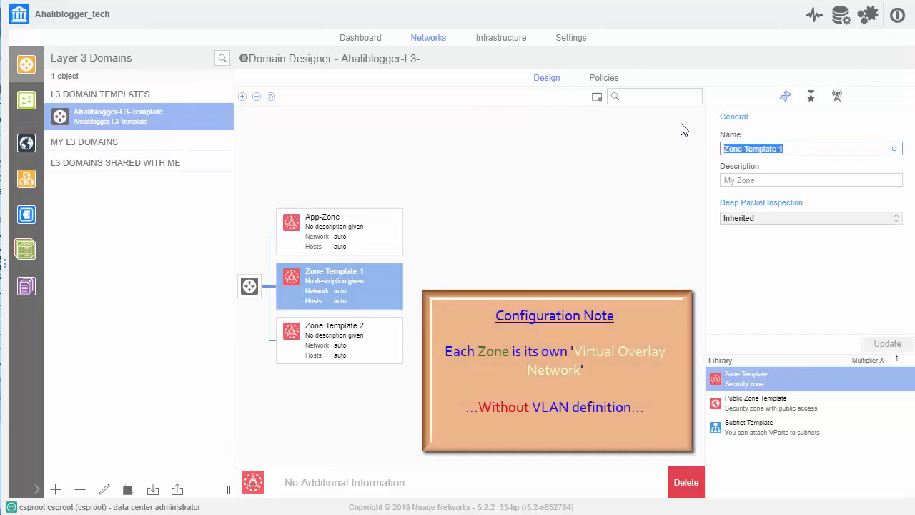
text(DaB-Zone)
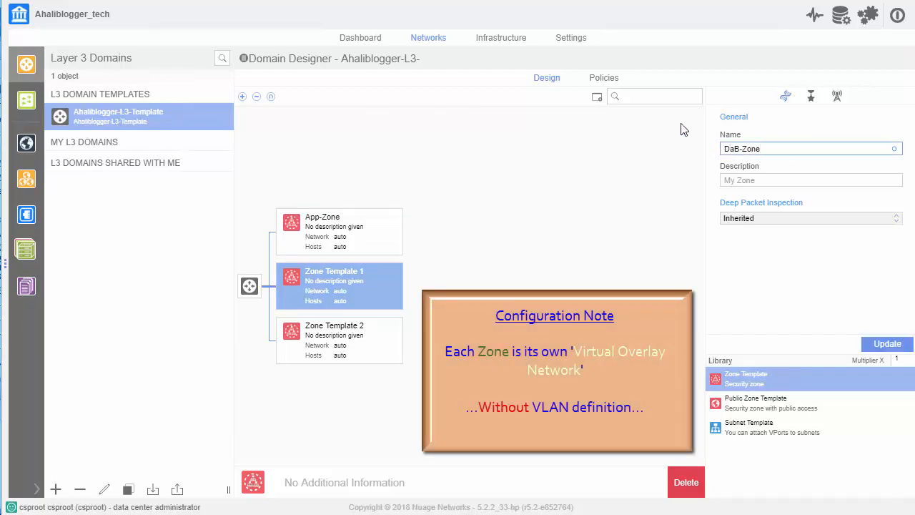
click(887, 343)
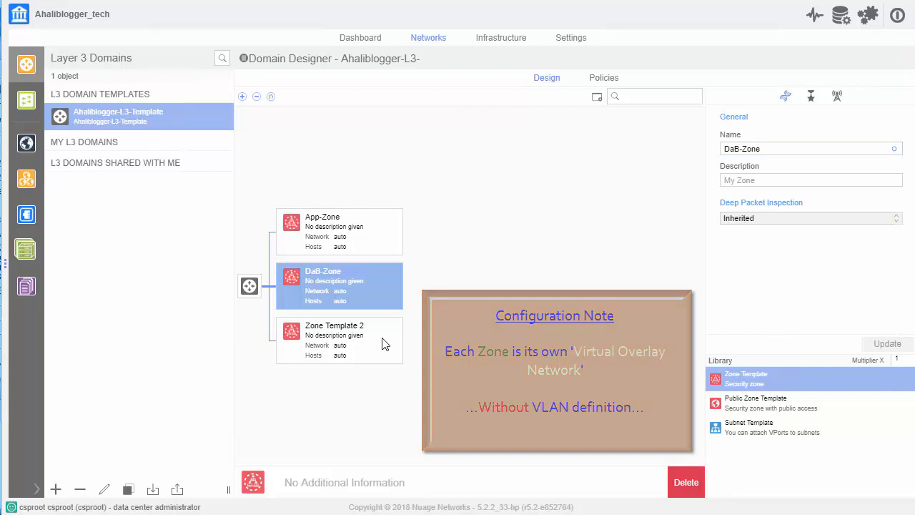
- Rename Zone Template 2 as Web-Zone and save the update
click(385, 345)
drag(787, 149, 689, 153)
text(Web-Zone)
click(884, 346)
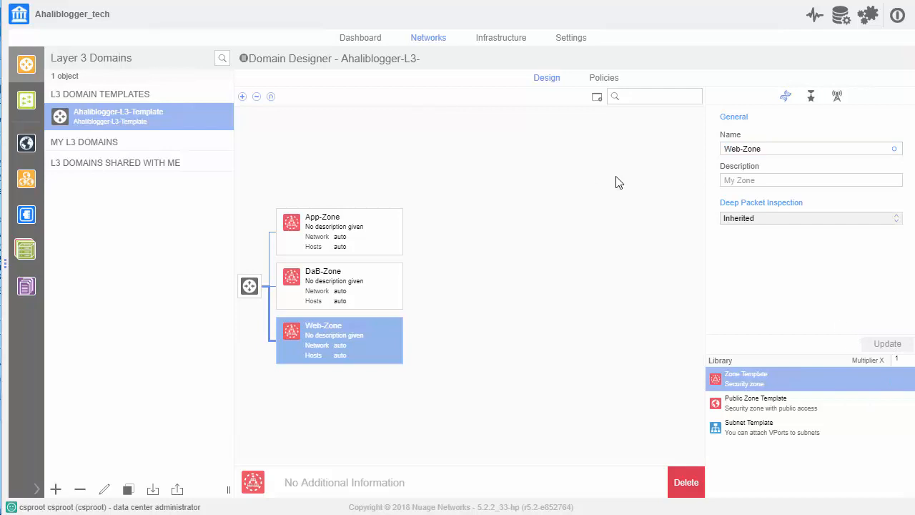
- Instantiate a layer 3 domain from Ahaliblogger-L3-Template with Ahaliblogger-L3-Domain as both name and description
right_click(172, 114)
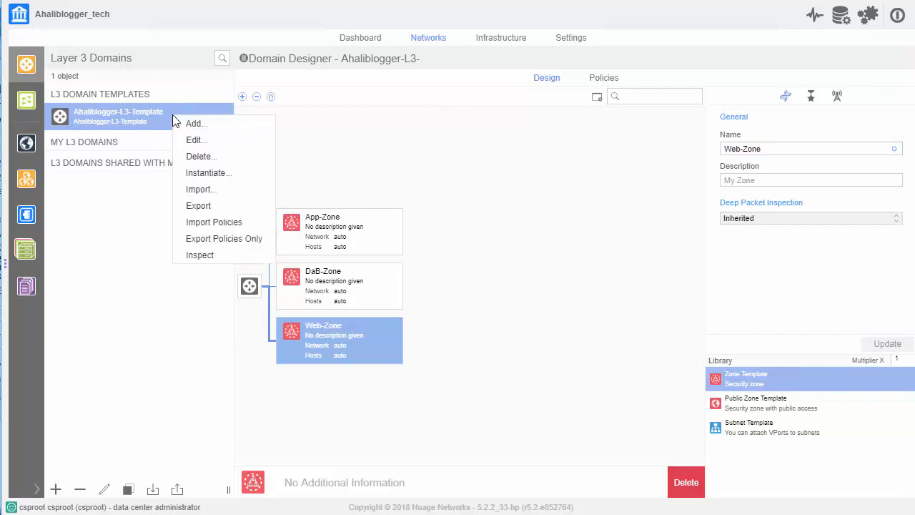
click(208, 174)
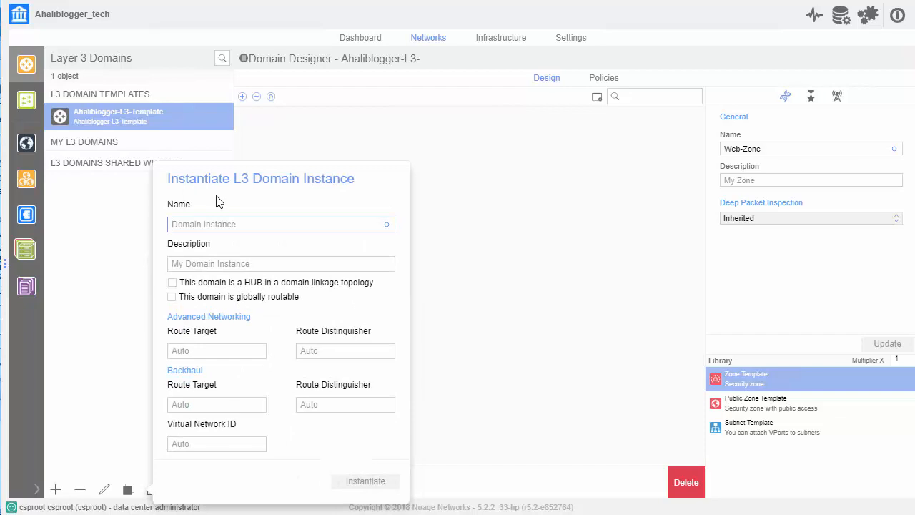
key(ctrl+v)
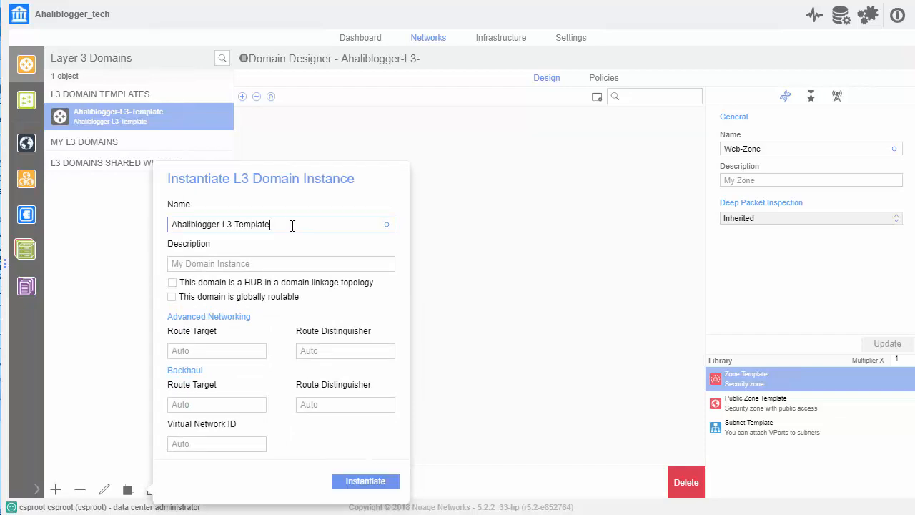
key(BackSpace)
key(BackSpace)
key(BackSpace)
key(BackSpace)
drag(289, 227, 163, 217)
key(ctrl+c)
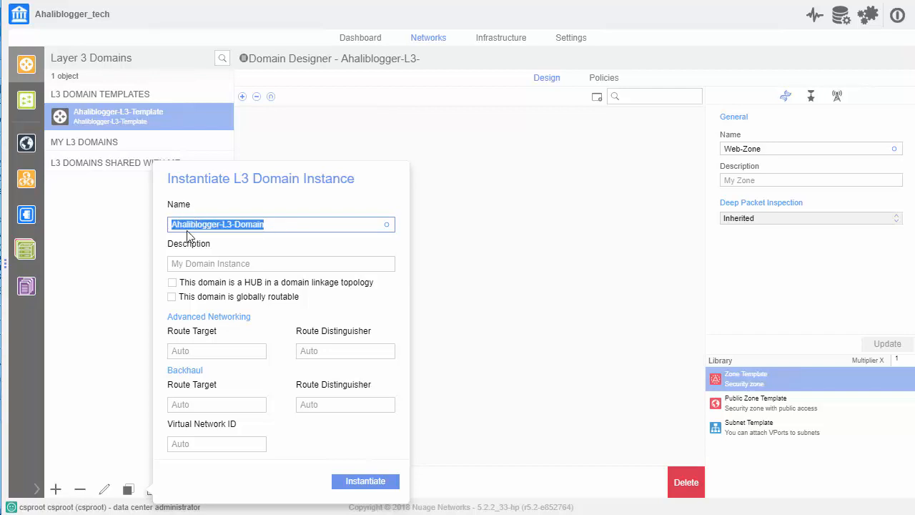
click(227, 265)
key(ctrl+v)
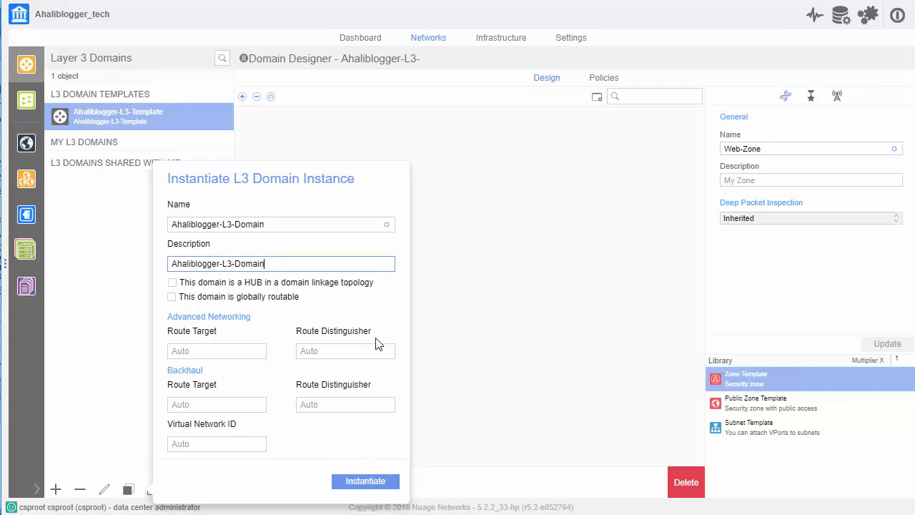
click(365, 482)
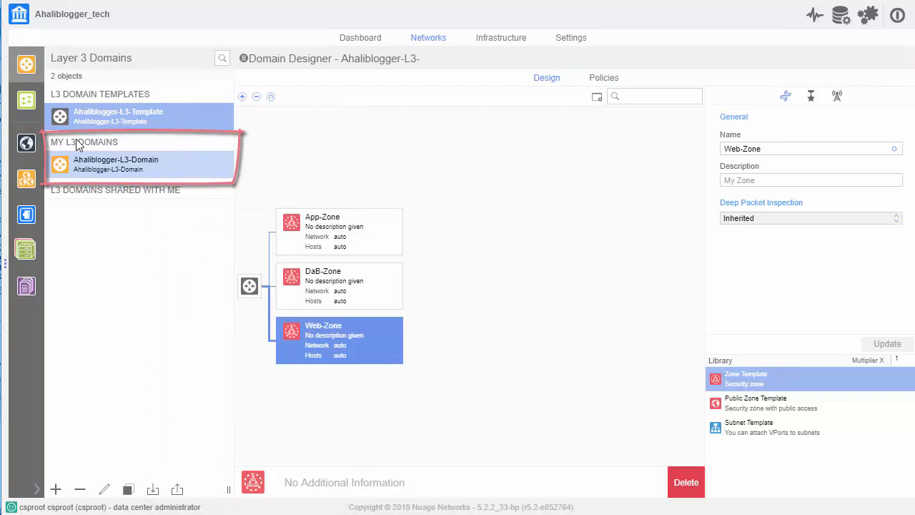
- Add a subnet named App-Subnet to App-Zone in the design of Ahaliblogger-L3-Domain, keeping the proposed IPv4 network and gateway
click(140, 163)
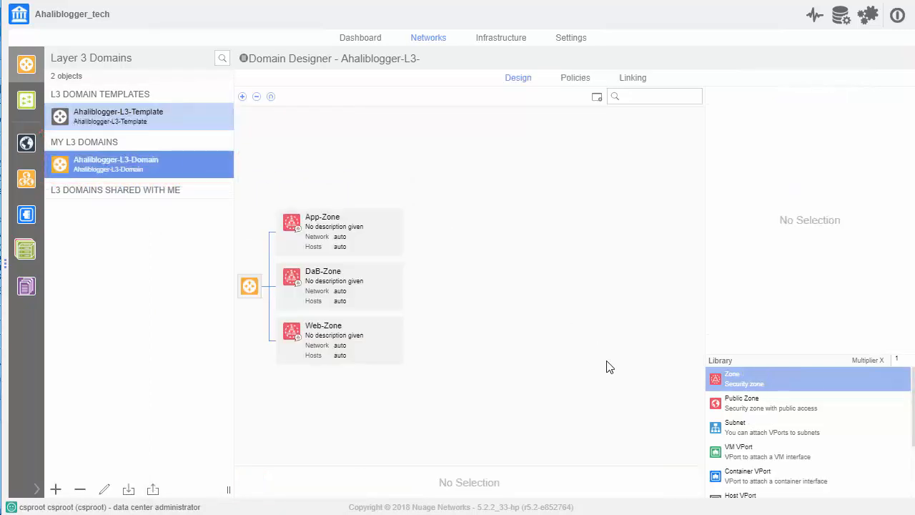
drag(716, 432, 566, 327)
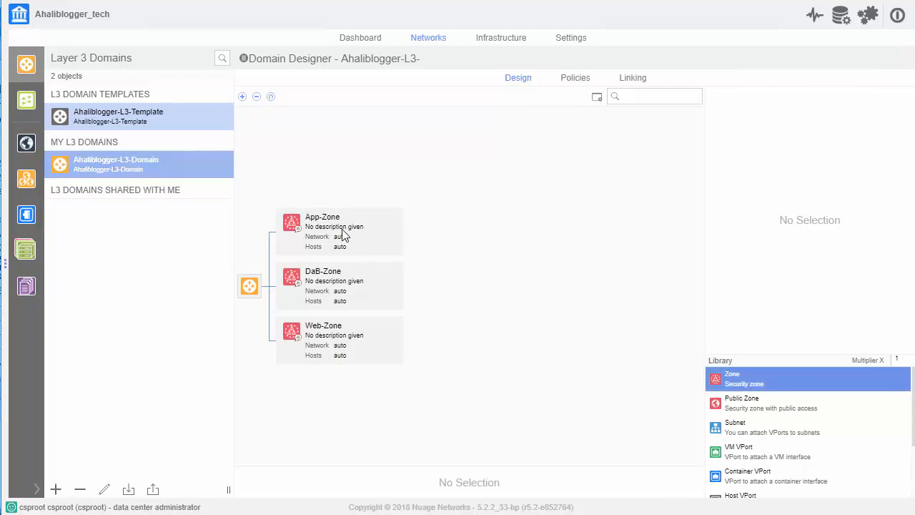
drag(718, 433, 337, 227)
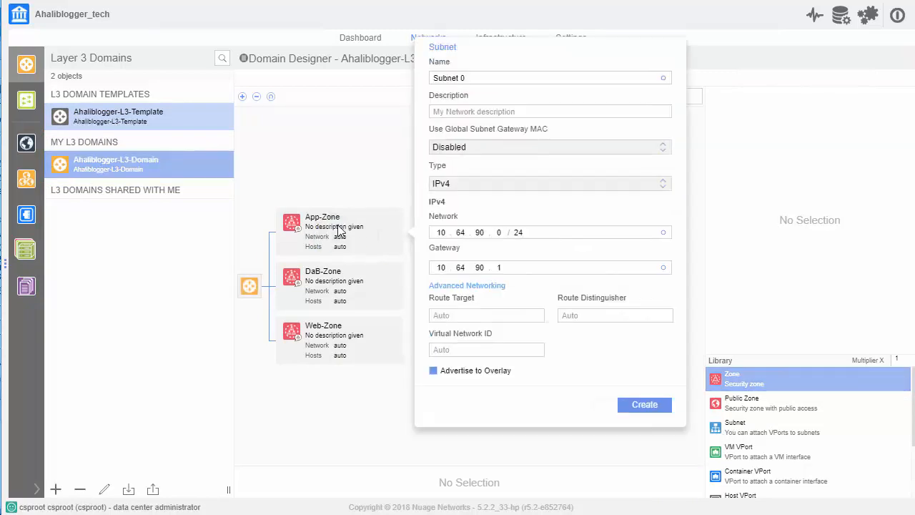
text(App-)
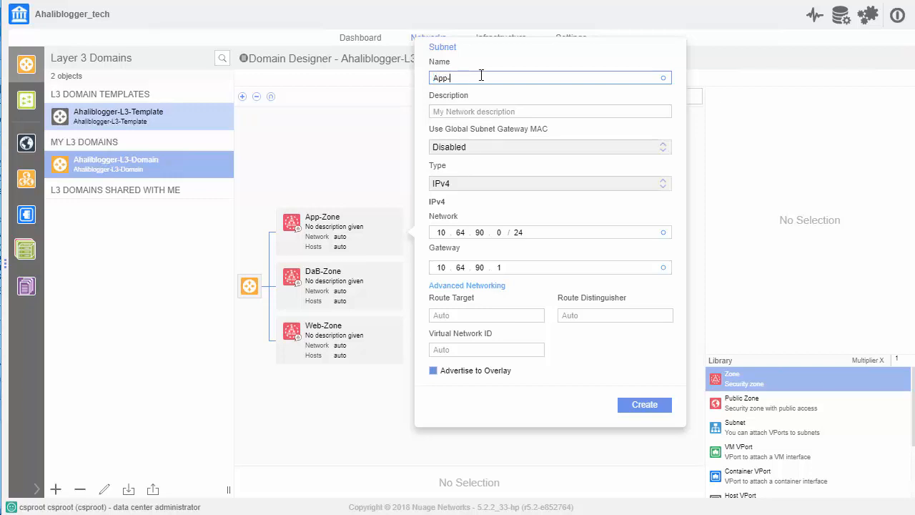
text(Subnet)
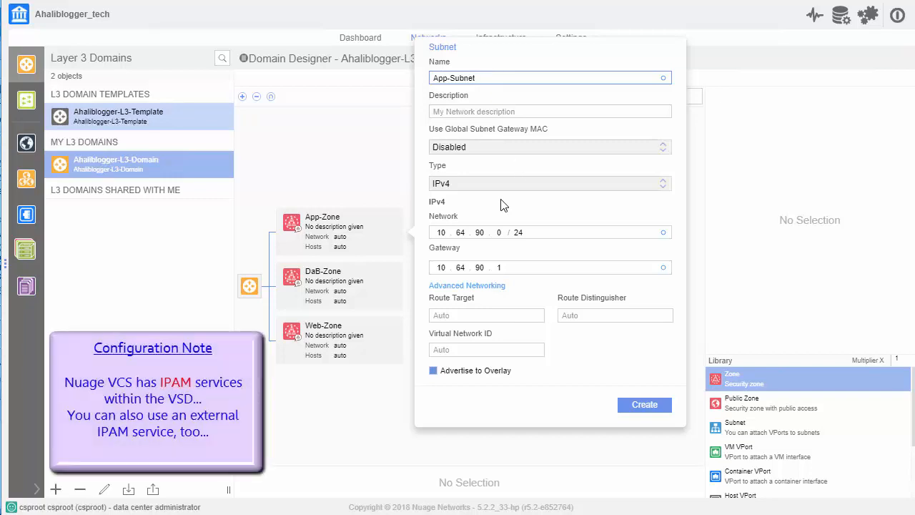
click(642, 406)
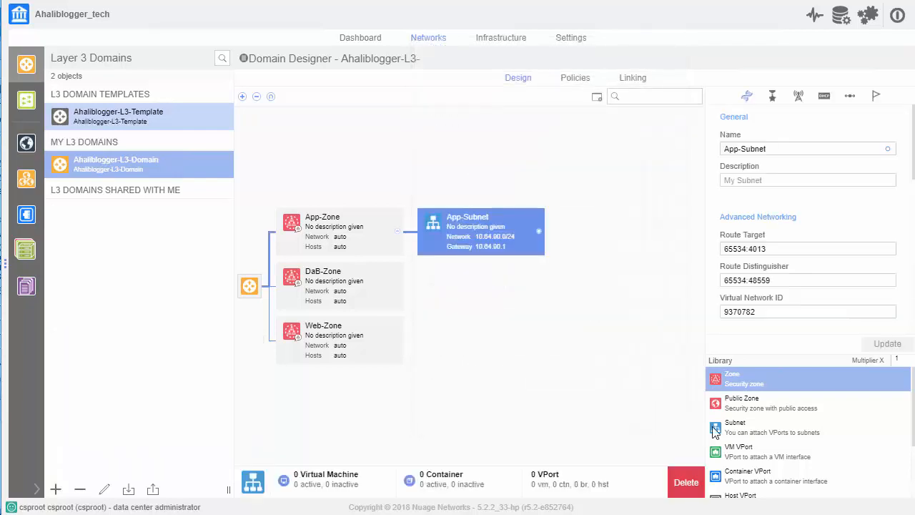
- Add a subnet named DaB-Subnet to DaB-Zone, keeping the proposed IPv4 network and gateway
drag(719, 429, 342, 286)
text(DaB-Subnet)
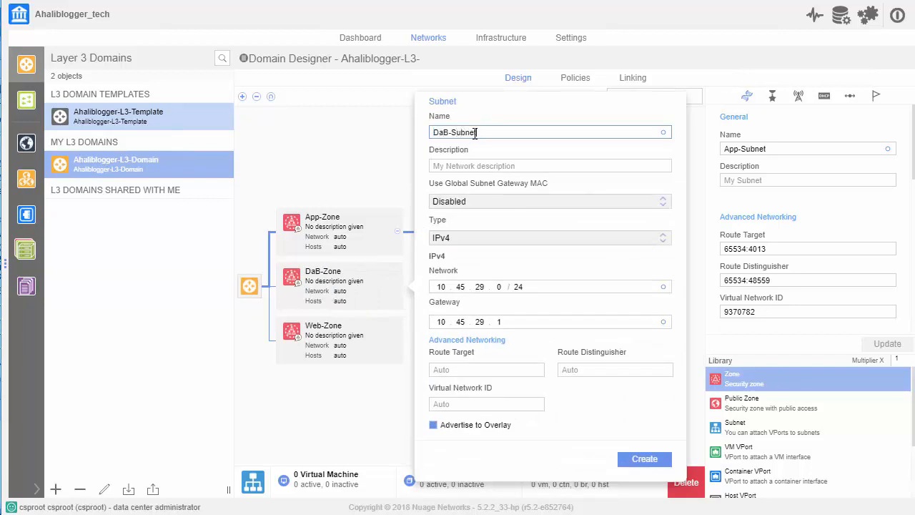
click(642, 459)
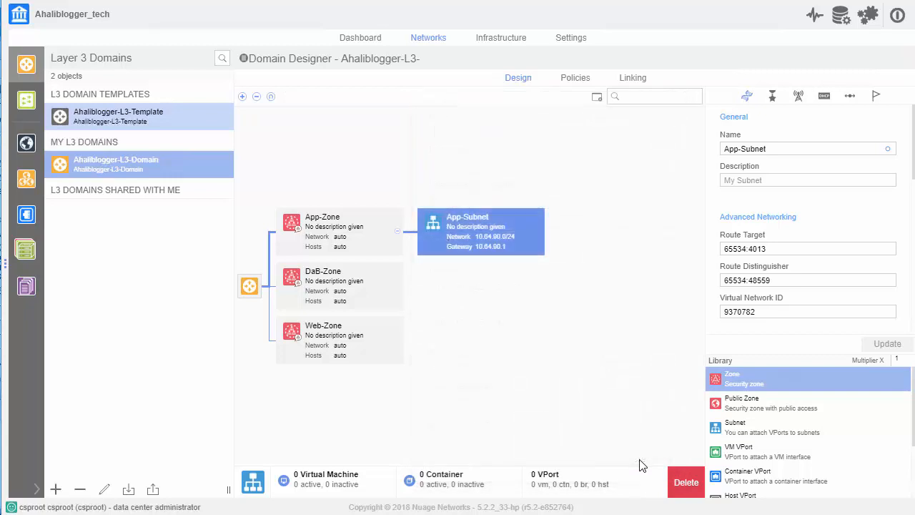
- Add a subnet named Web-Subnet to Web-Zone, keeping the proposed IPv4 network and gateway
drag(715, 429, 341, 334)
click(506, 153)
text(Web-Subnet)
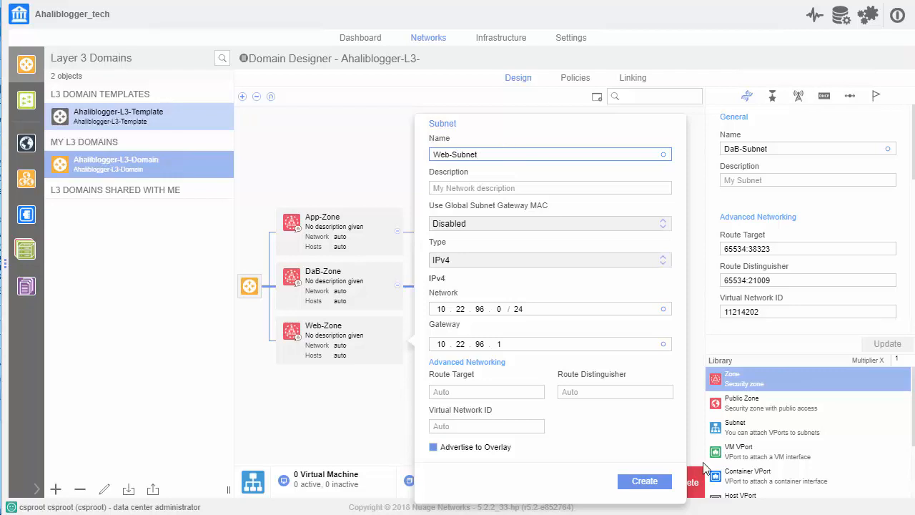
click(647, 483)
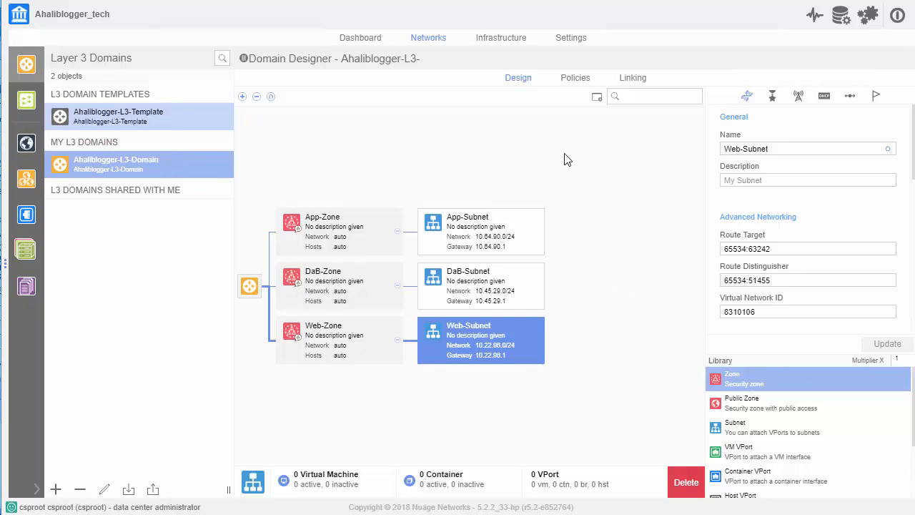
- Create an enabled ingress security policy named Default Ingress that forwards IP and non-IP traffic by default and allows source address spoofing
click(575, 79)
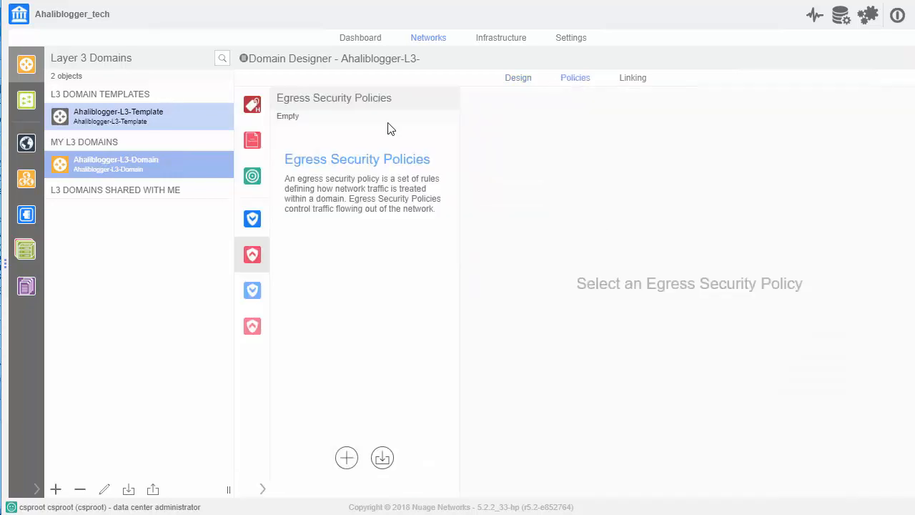
click(255, 219)
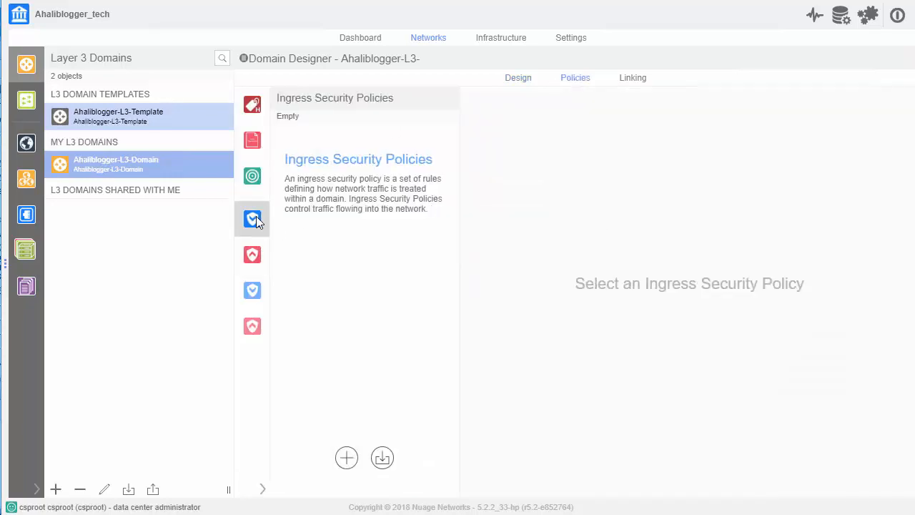
click(259, 256)
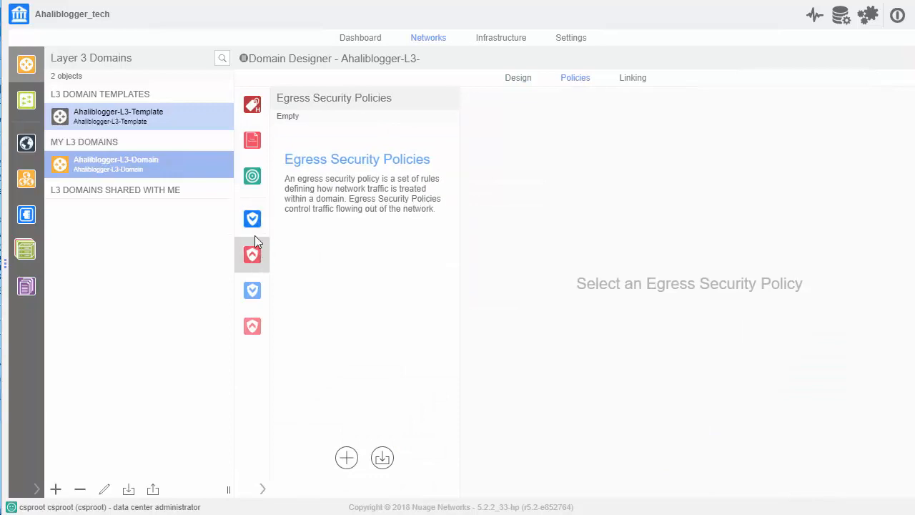
click(255, 220)
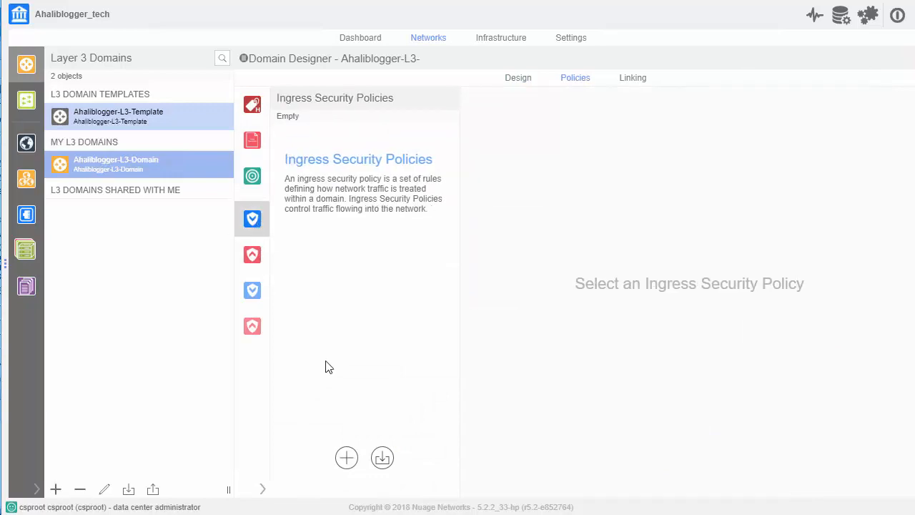
click(347, 457)
text(Default Ingress)
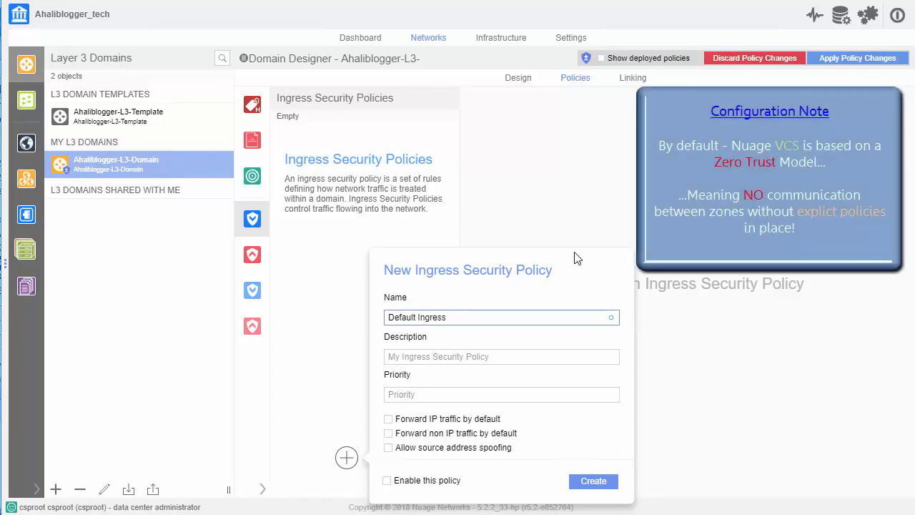
click(389, 420)
click(388, 433)
click(389, 448)
click(387, 481)
click(591, 485)
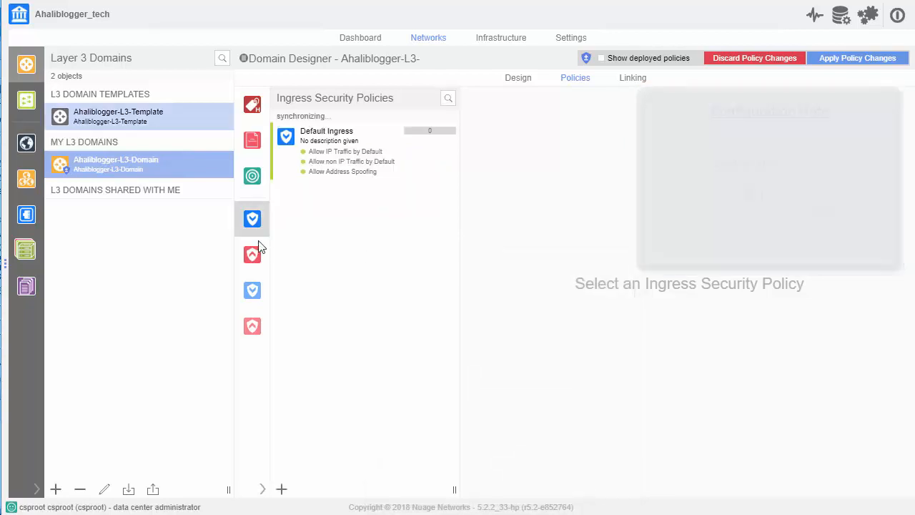
- Create an enabled egress security policy named Default Egress that forwards IP and non-IP traffic by default, and apply the domain's policy changes
click(254, 256)
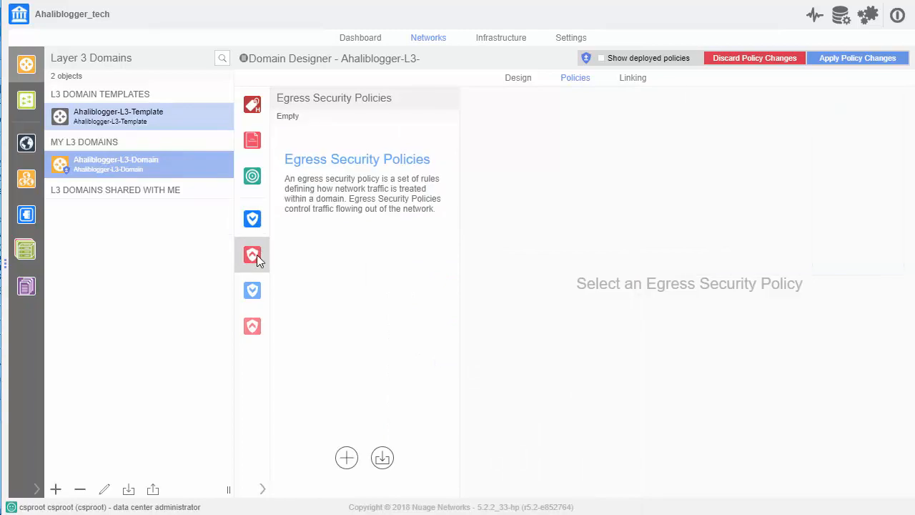
click(346, 458)
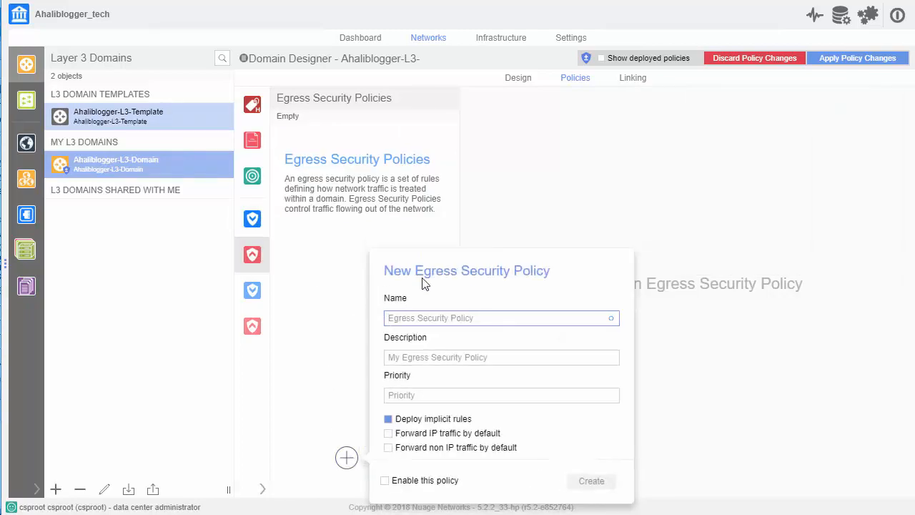
text(Egress)
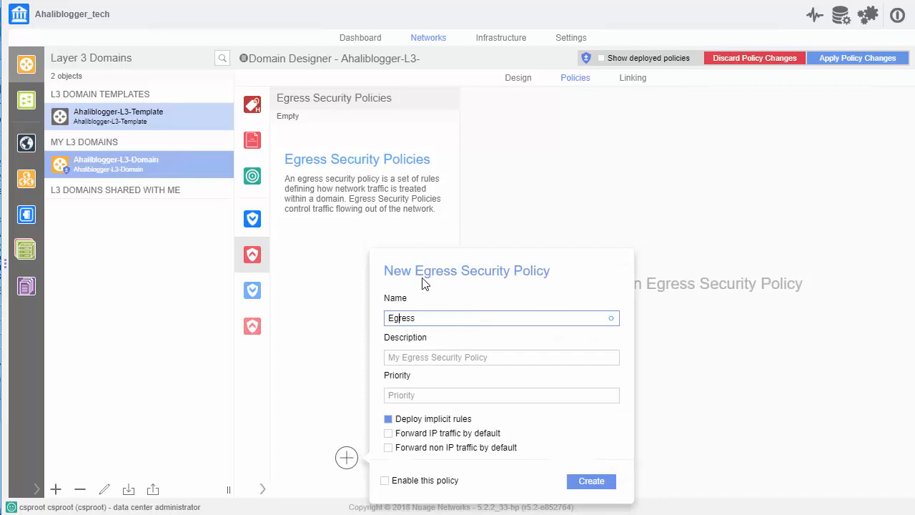
text(Default)
click(389, 433)
click(388, 449)
click(385, 481)
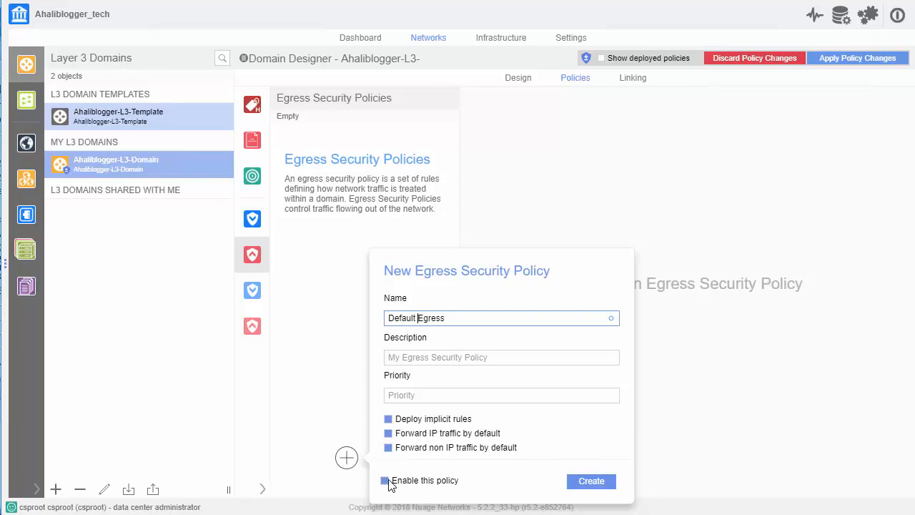
click(587, 484)
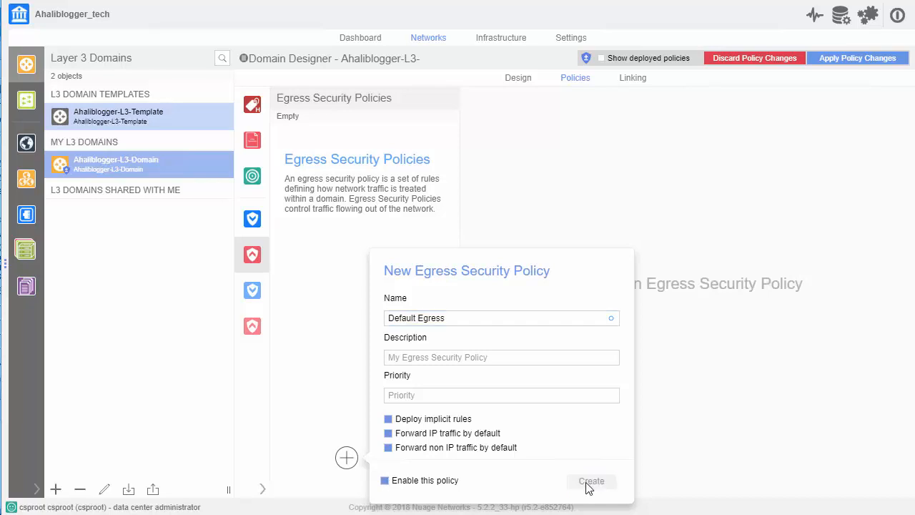
click(832, 63)
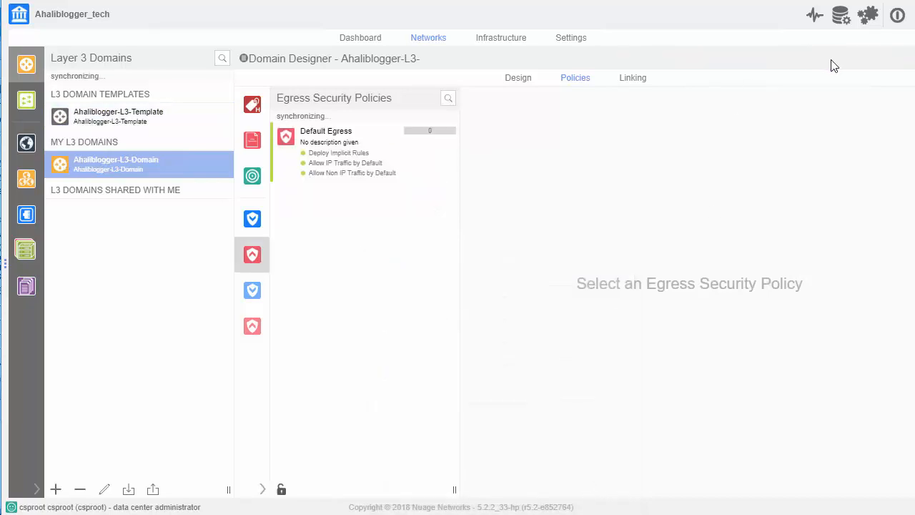
- Show the domain's design, switch to the vSphere Web Client, open the Nuage data of VM-VCS-01 and log out of Nuage
click(520, 80)
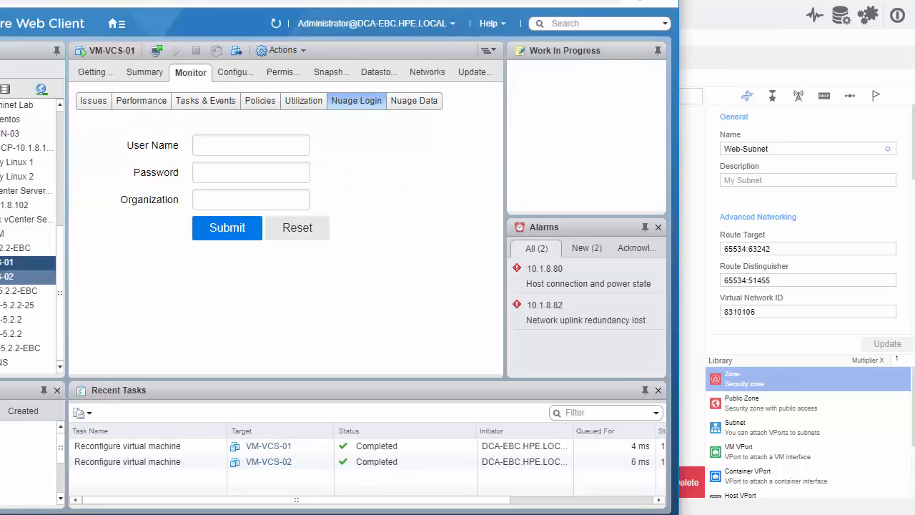
ctrl+click(8, 276)
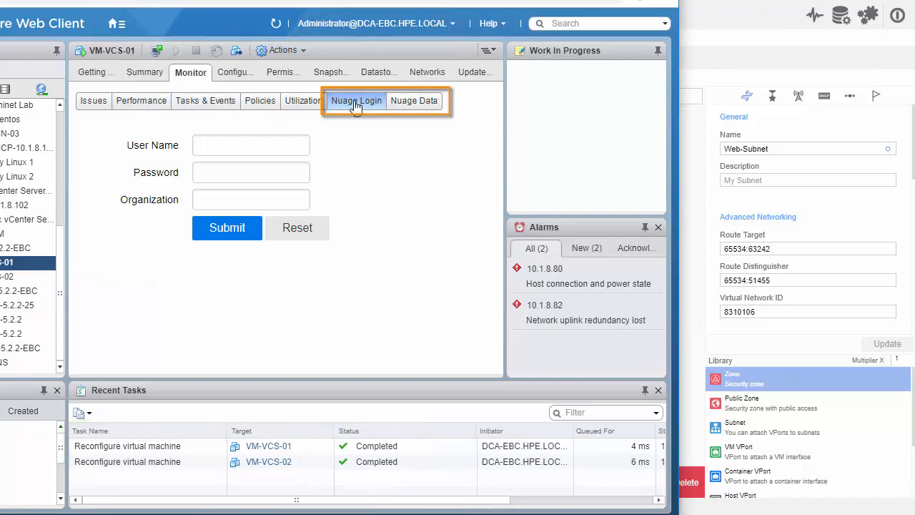
click(419, 104)
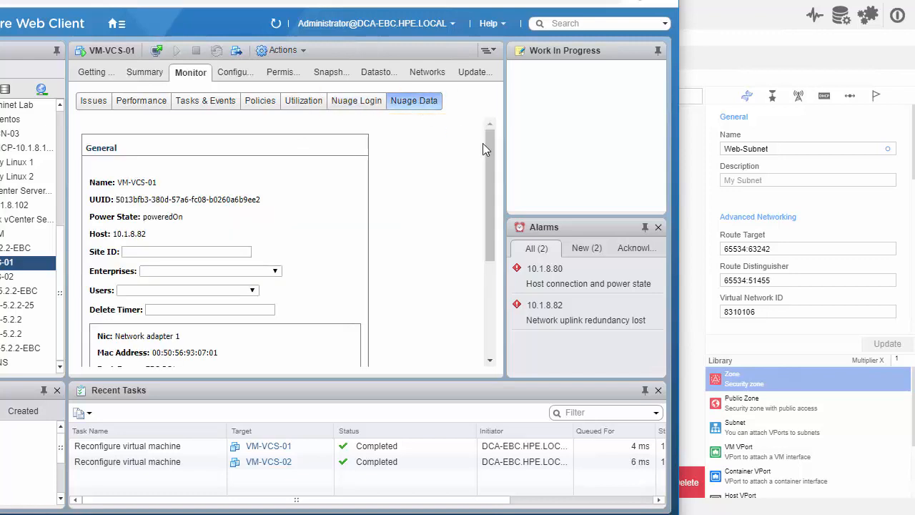
scroll(465, 215, down, 5)
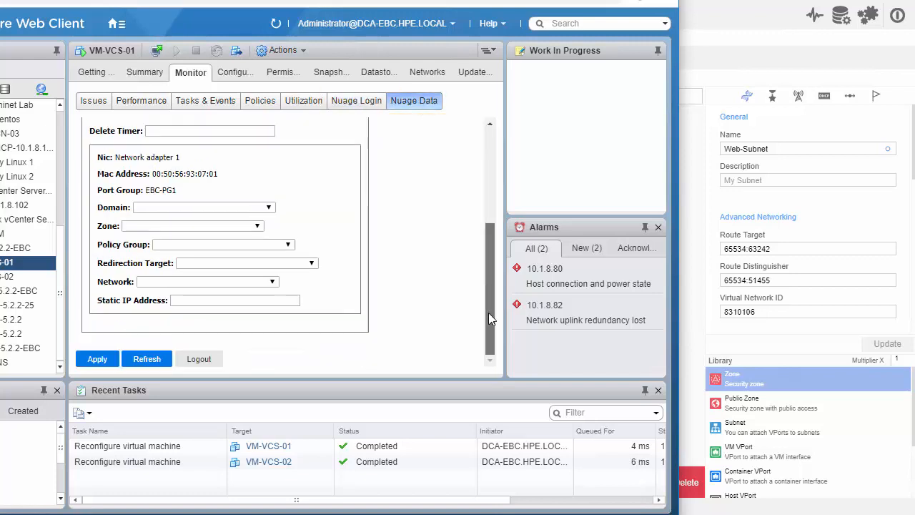
click(195, 360)
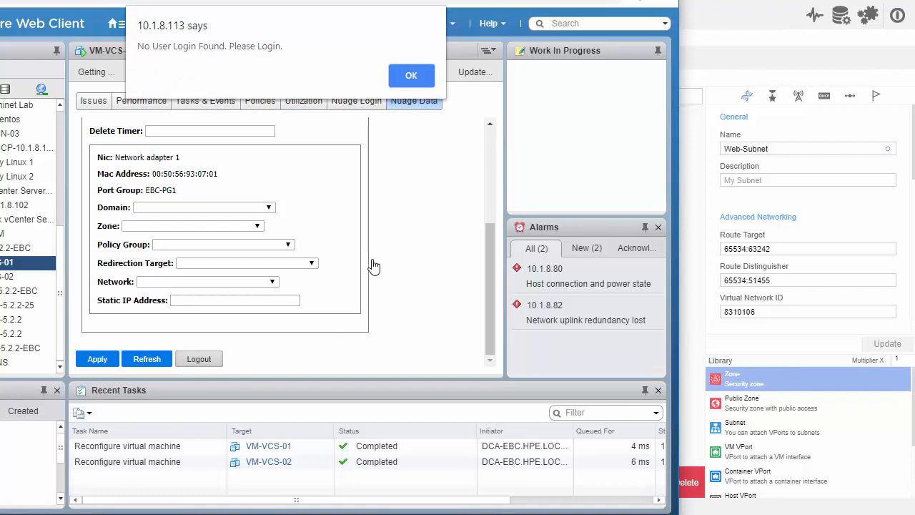
click(404, 78)
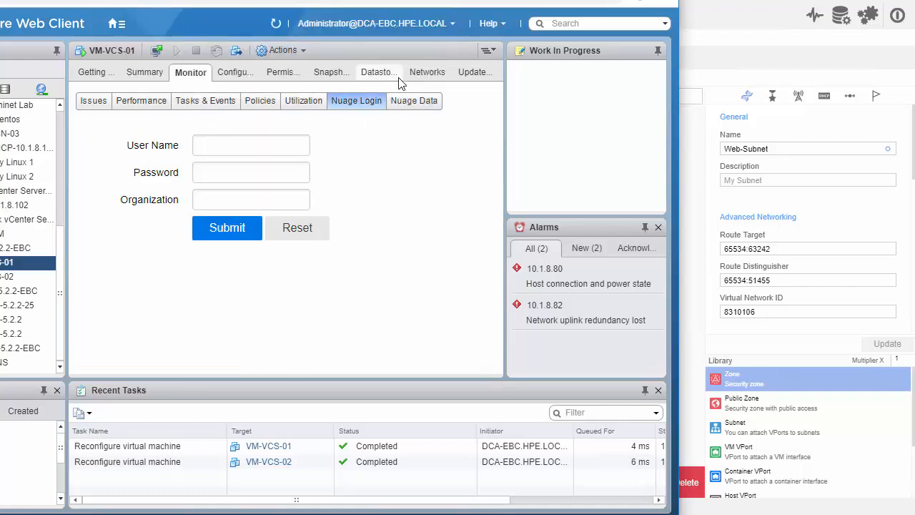
- Log in to Nuage for VM-VCS-01 with user name csproot, the account password and organization csp
click(305, 143)
text(cs)
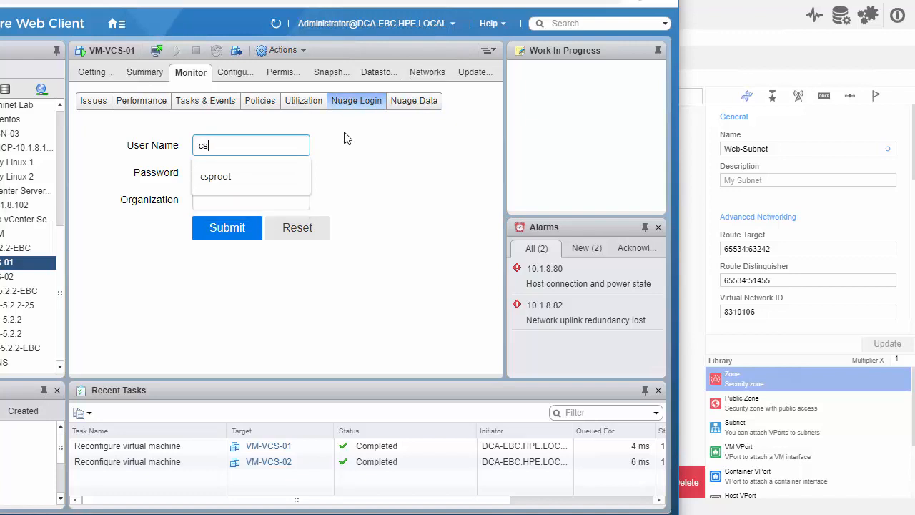
text(proot)
key(Tab)
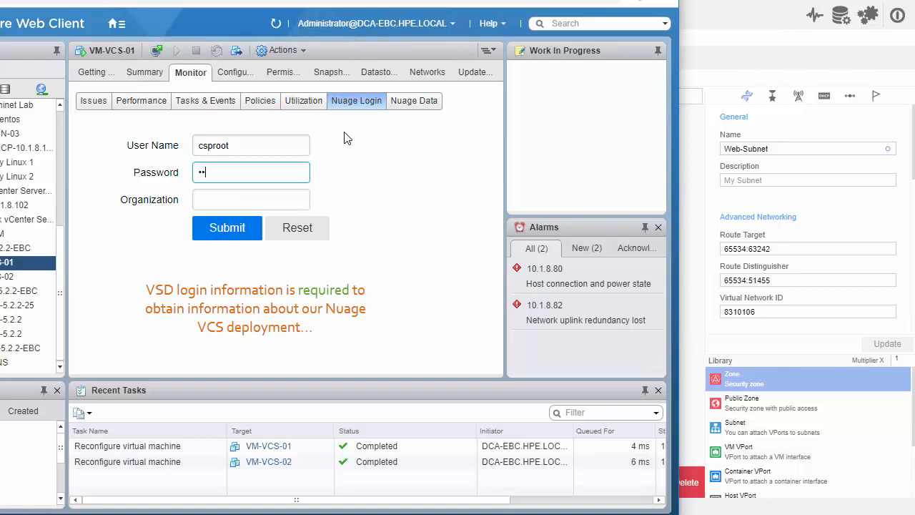
key(Tab)
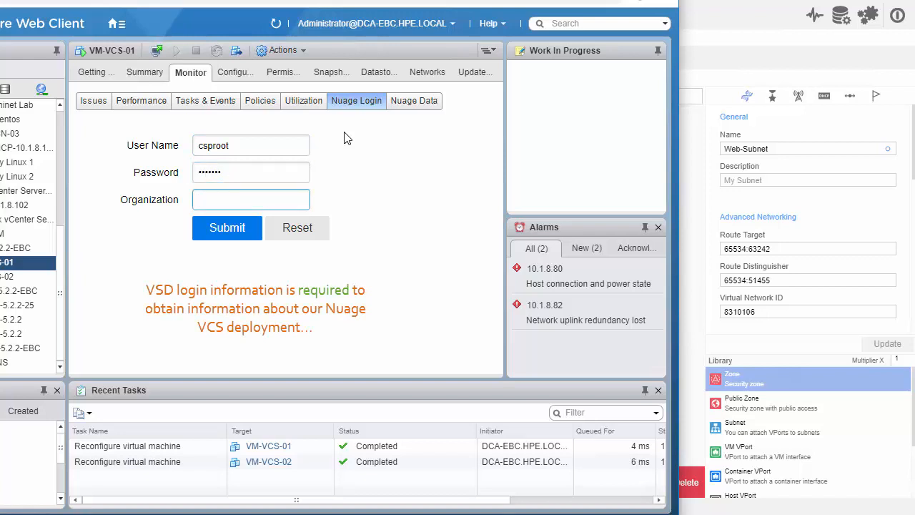
text(csp)
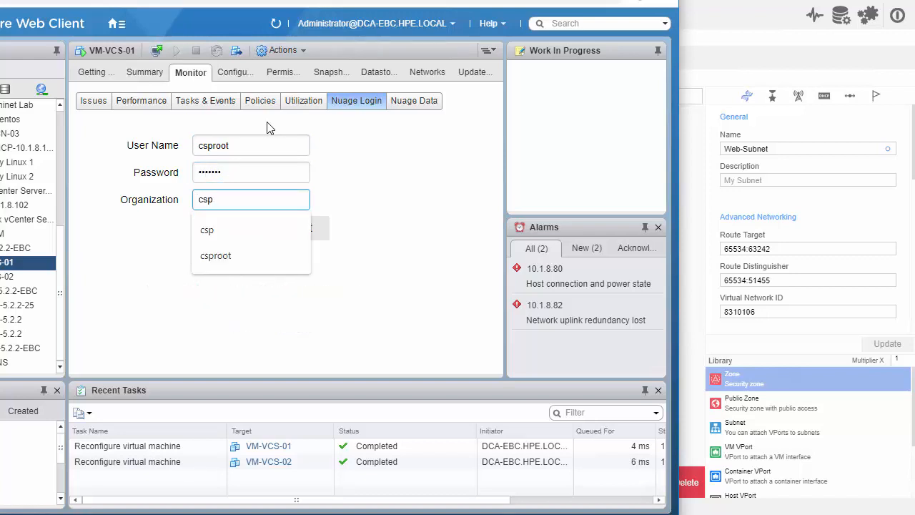
click(212, 229)
click(223, 236)
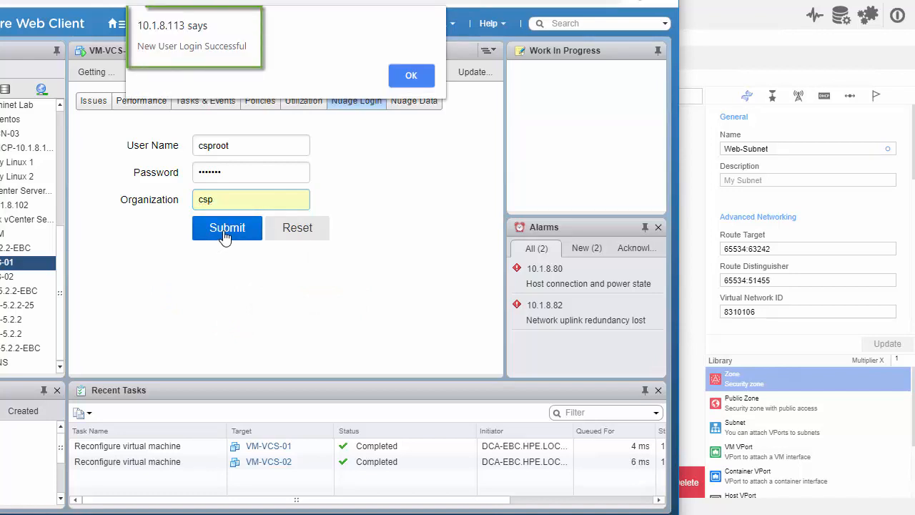
click(412, 75)
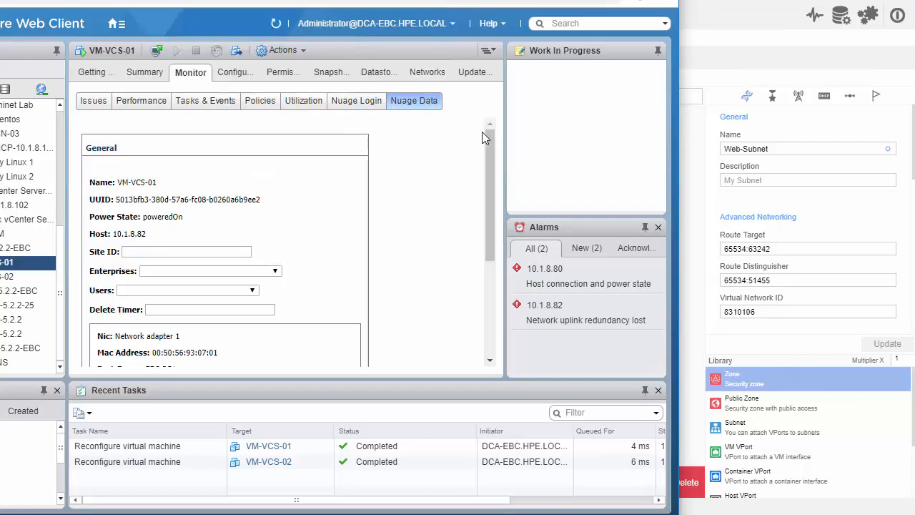
- Refresh the Nuage data of VM-VCS-01, then set its enterprise to Ahaliblogger_tech and its user to ahaliblogger
drag(489, 141, 495, 264)
click(148, 358)
drag(490, 140, 489, 164)
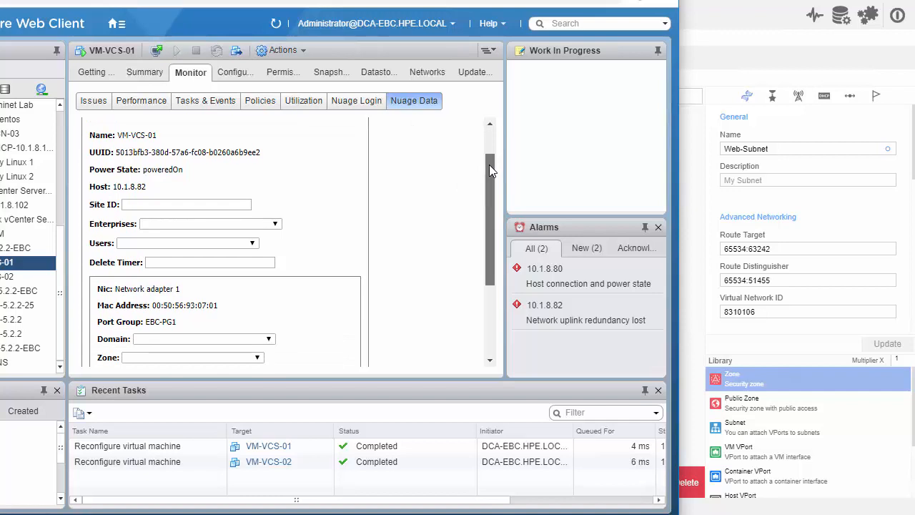
click(276, 225)
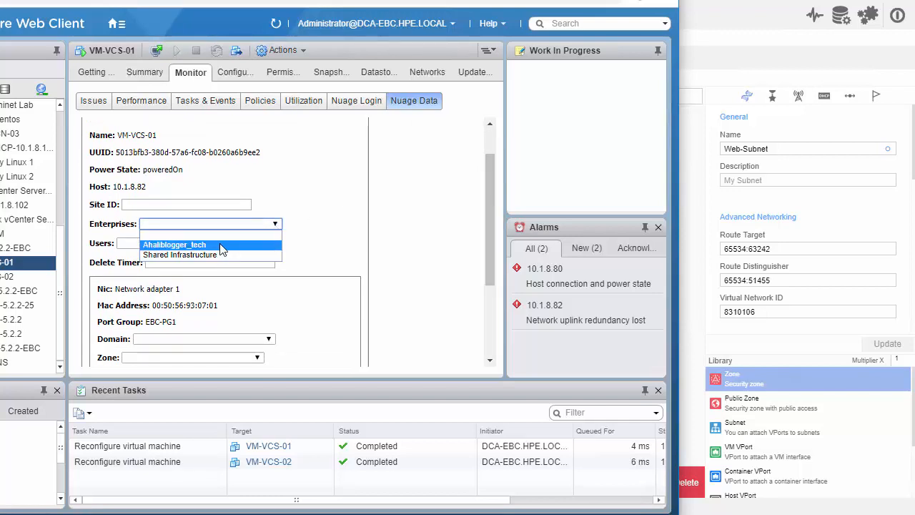
click(223, 246)
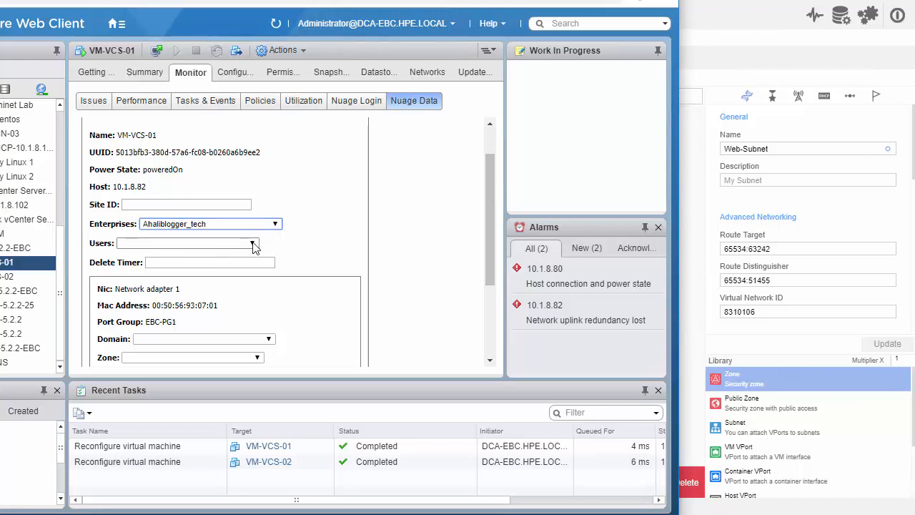
click(254, 244)
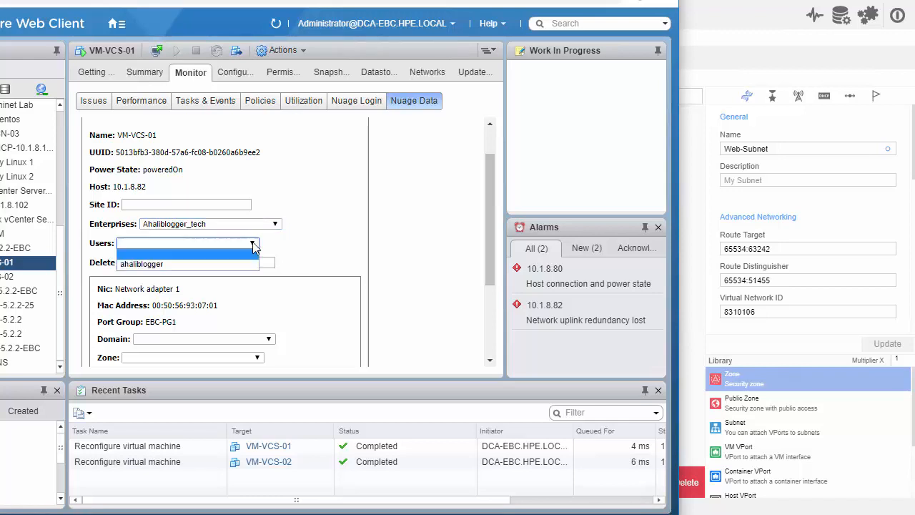
click(164, 264)
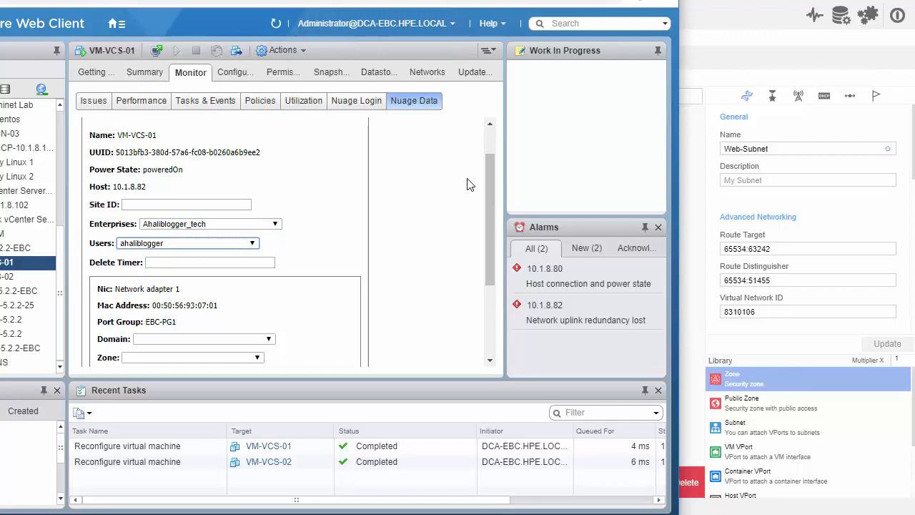
- Assign Network adapter 1 to Ahaliblogger-L3-Domain, App-Zone and the App-Subnet network, leaving policy group and redirection target empty
drag(489, 171, 480, 252)
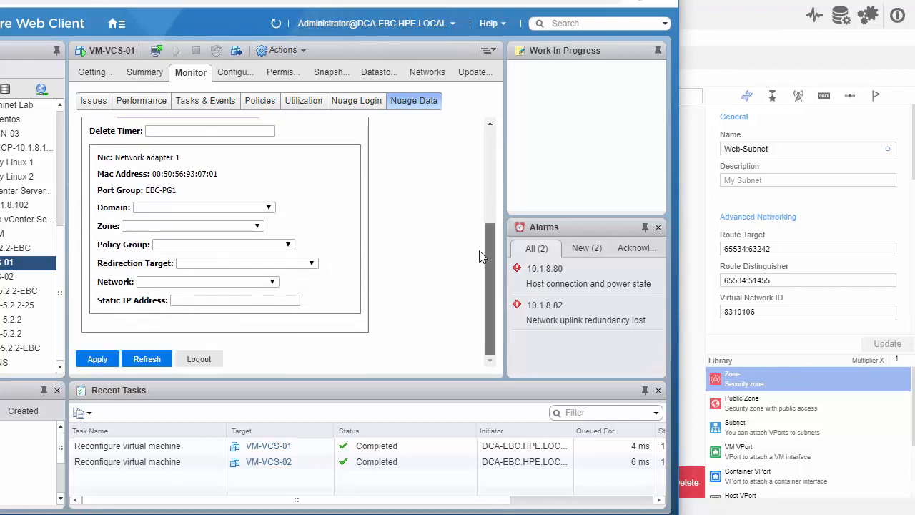
click(269, 208)
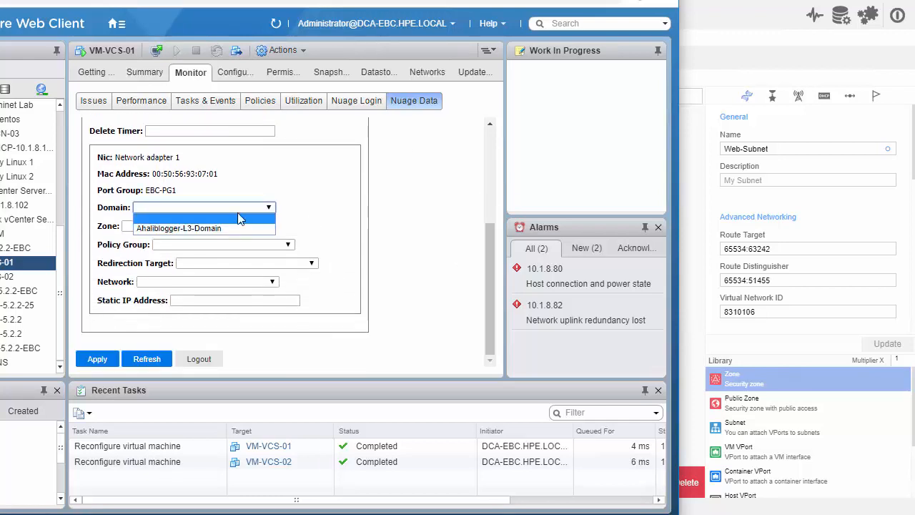
click(201, 229)
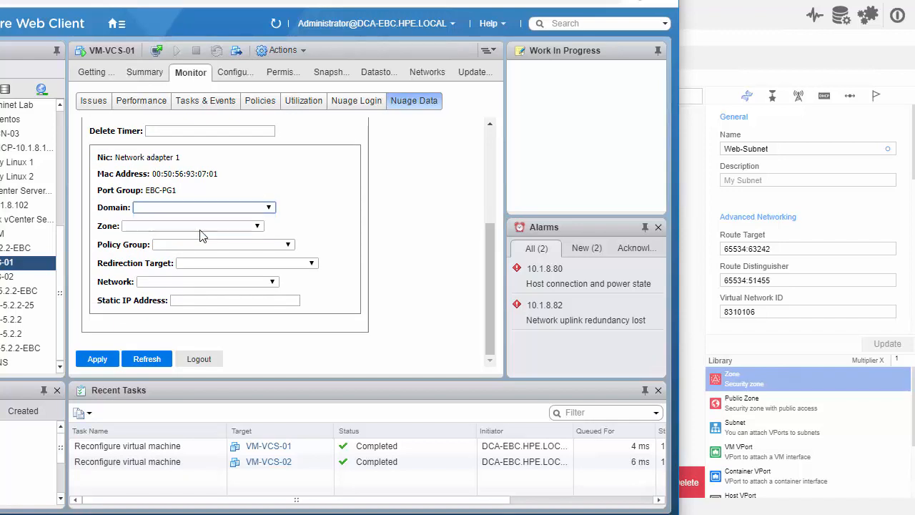
click(262, 229)
click(156, 244)
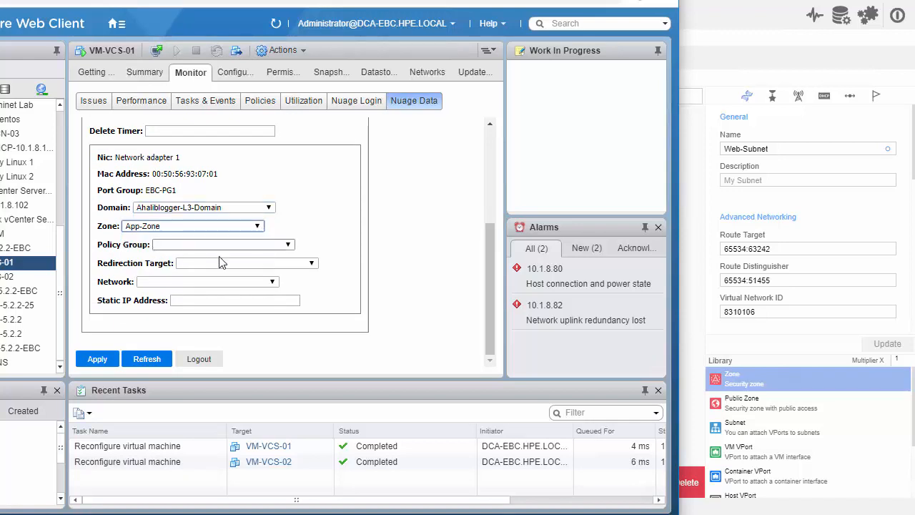
click(289, 245)
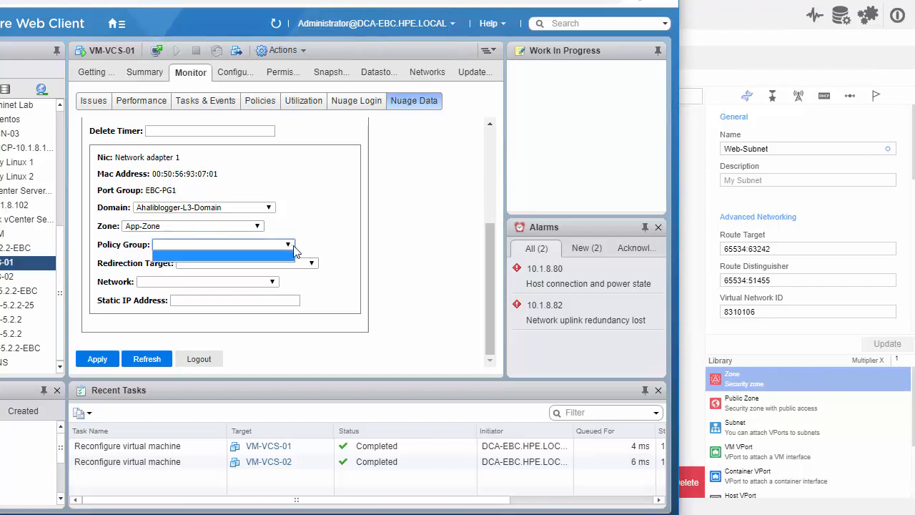
click(294, 246)
click(311, 263)
click(311, 263)
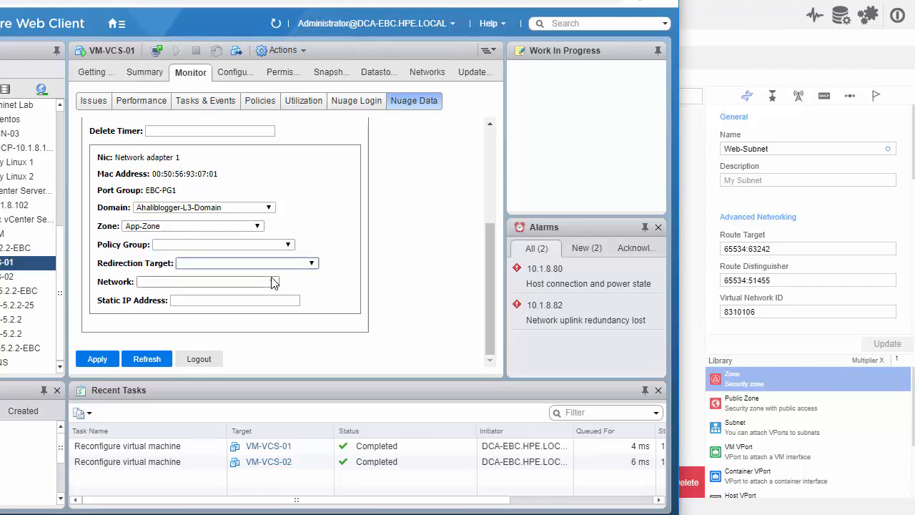
click(273, 283)
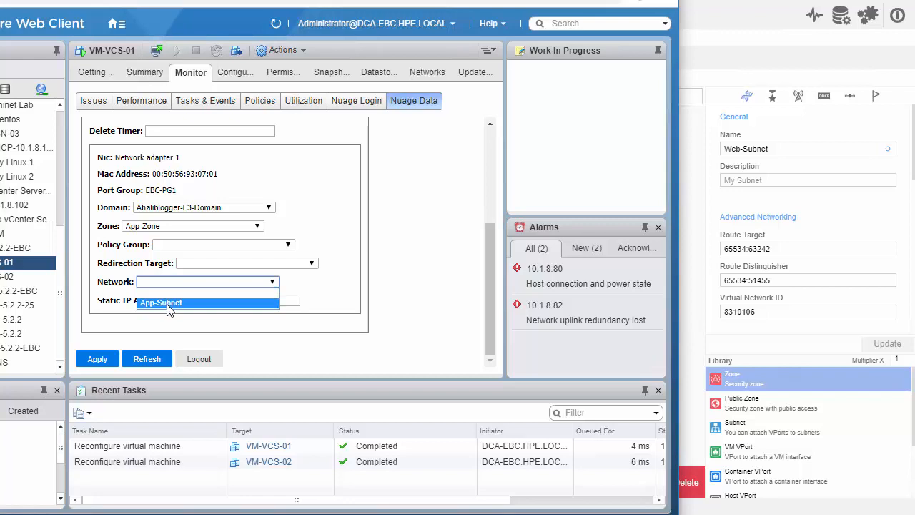
click(164, 304)
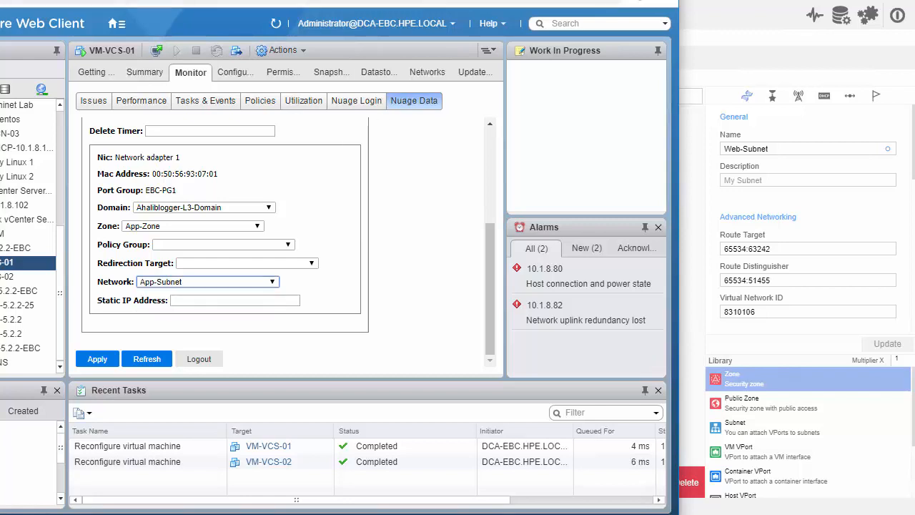
- Arrange the vSphere window beside the Nuage domain designer window and apply the Nuage metadata to VM-VCS-01
drag(429, 1, 401, 0)
drag(687, 0, 766, 3)
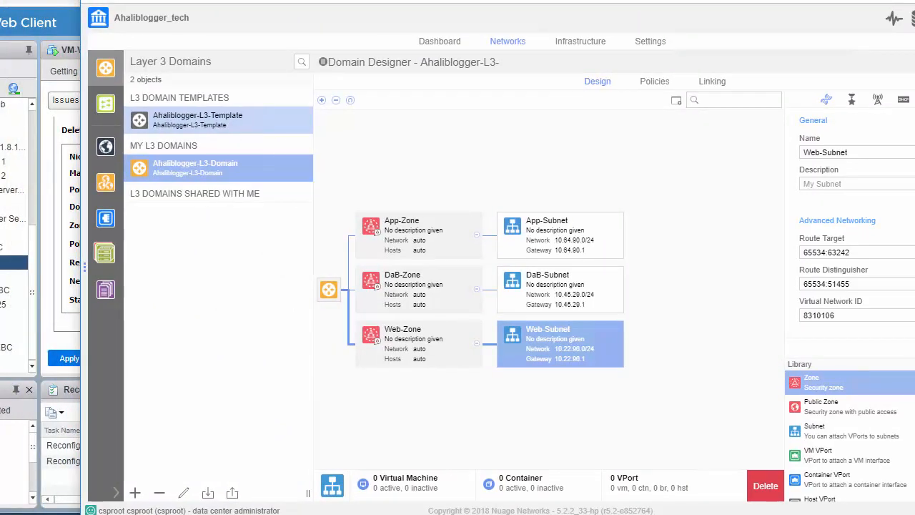
key(alt+Tab)
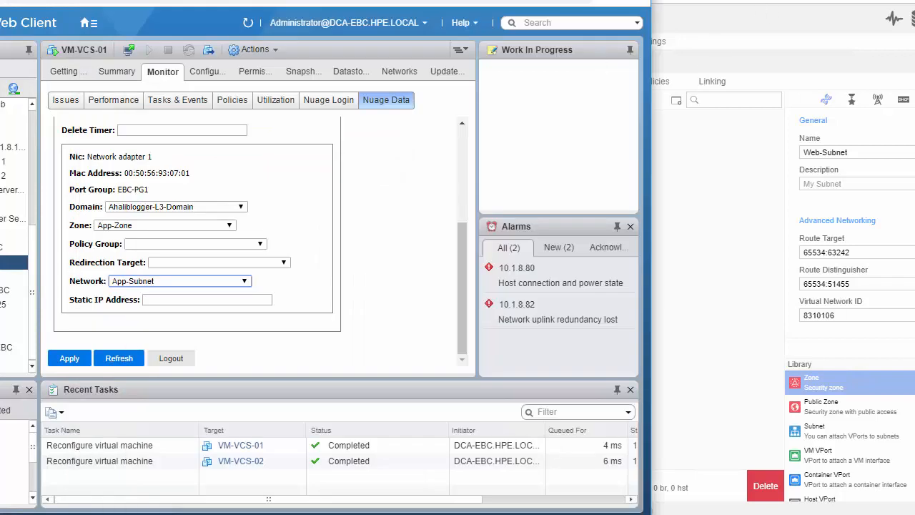
key(alt+Tab)
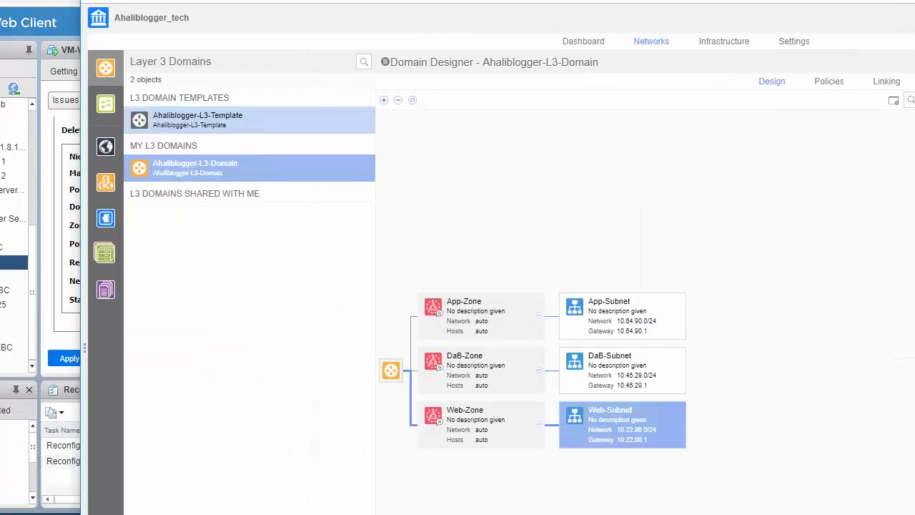
drag(458, 1, 495, 0)
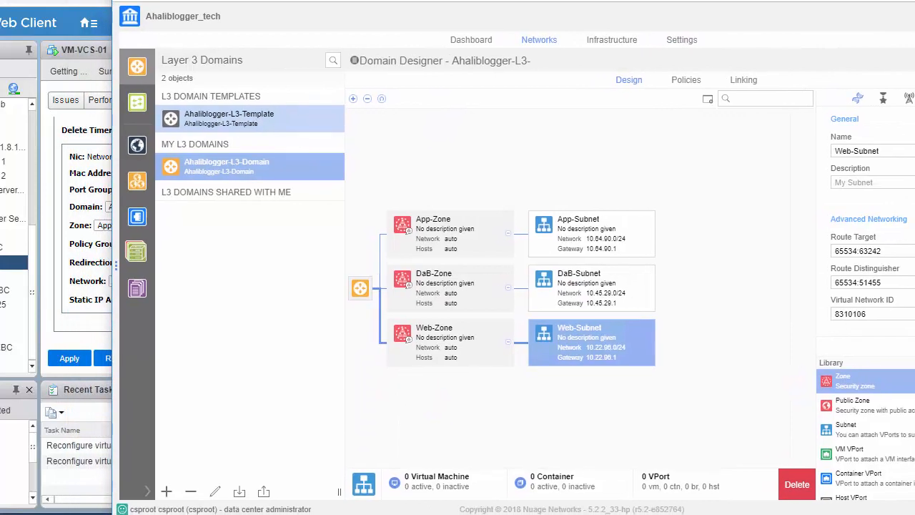
key(alt+Tab)
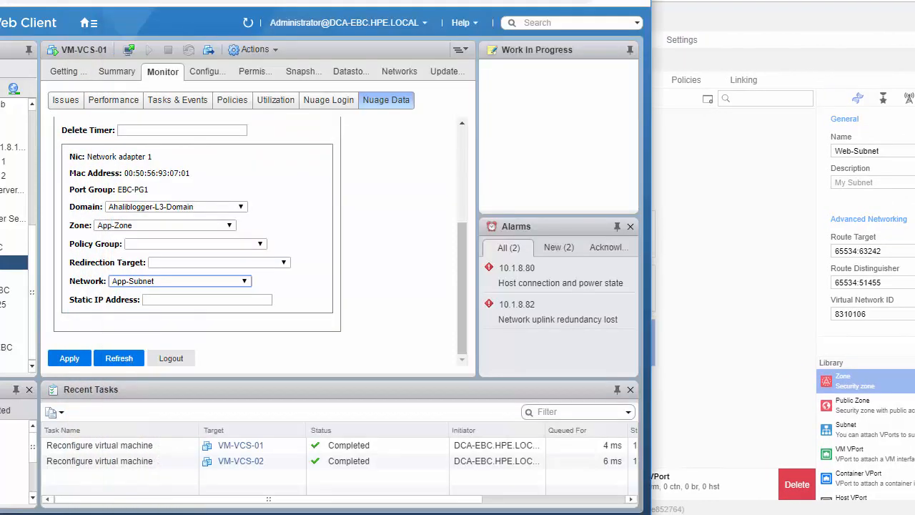
drag(458, 0, 451, 2)
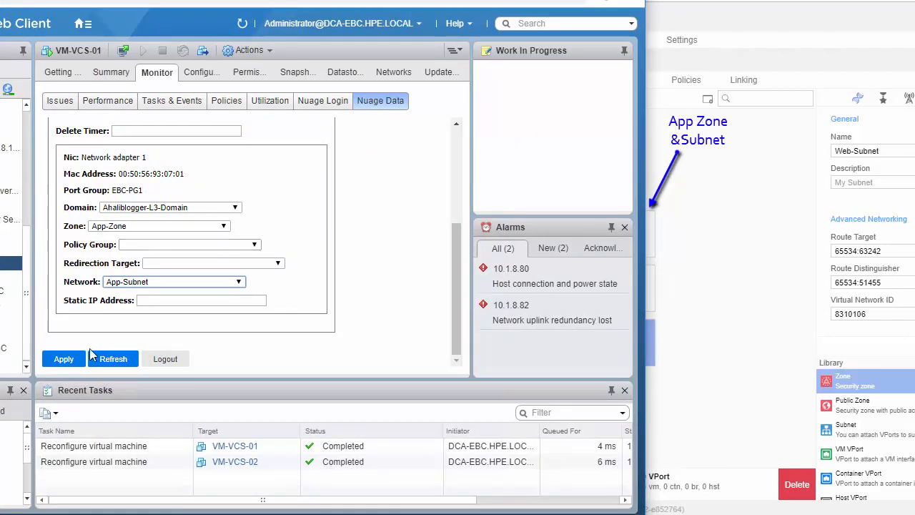
click(64, 360)
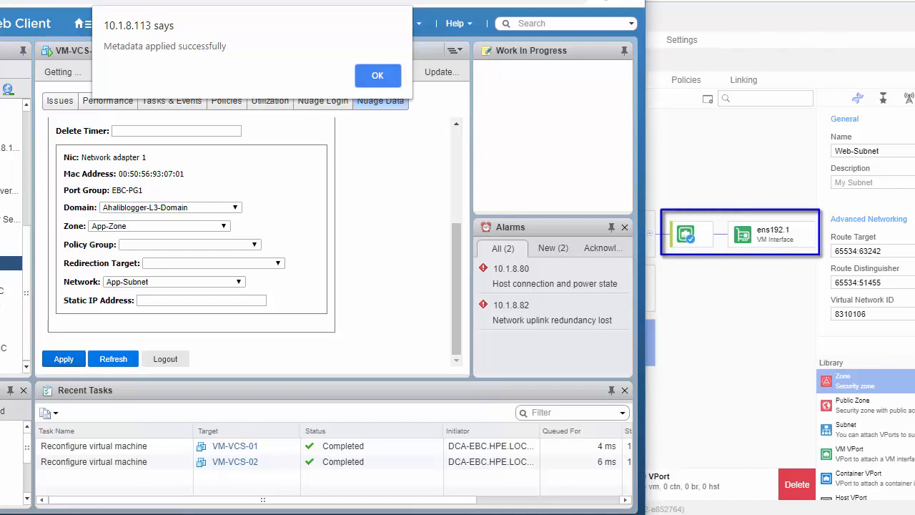
- Switch to the Nuage domain designer and examine the VM interface attached to App-Subnet, including its virtual machine and MAC address
key(alt+Tab)
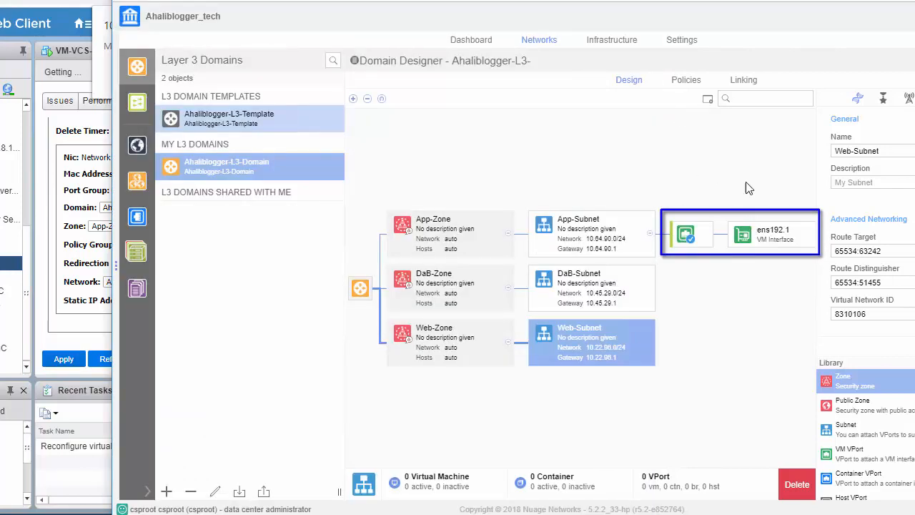
click(765, 242)
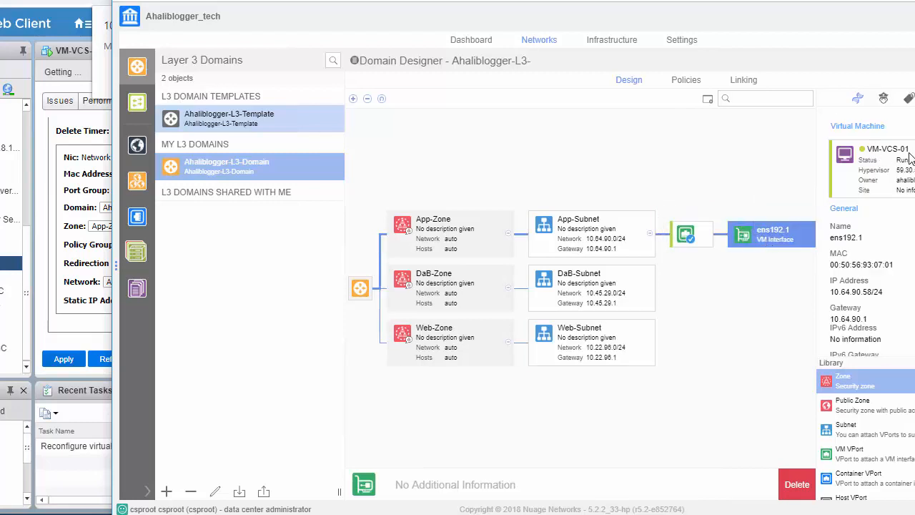
click(852, 269)
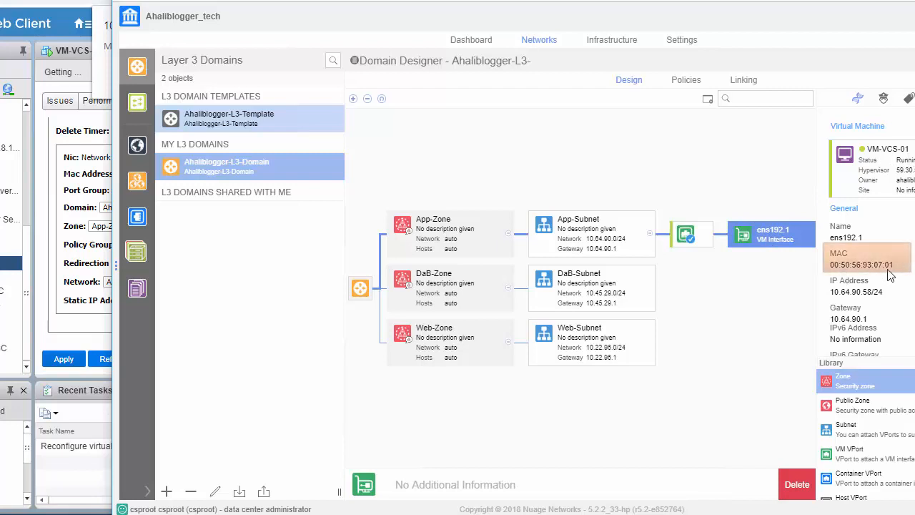
- Check the IP address of the App-Subnet VM interface, then return to vSphere and dismiss the metadata notice
click(862, 295)
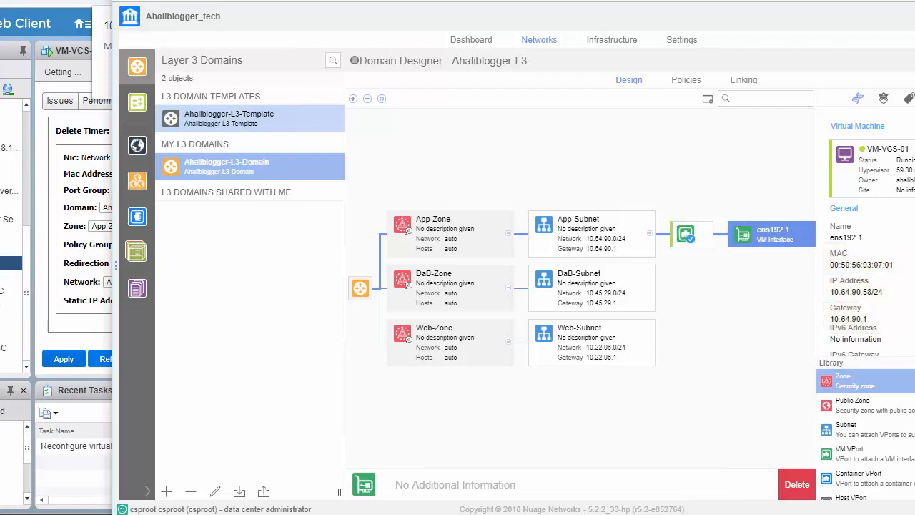
key(alt+Tab)
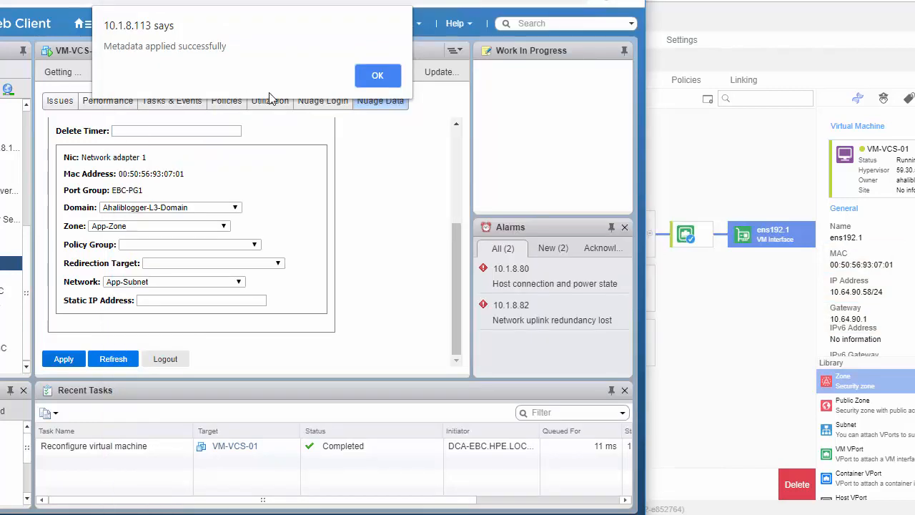
click(376, 75)
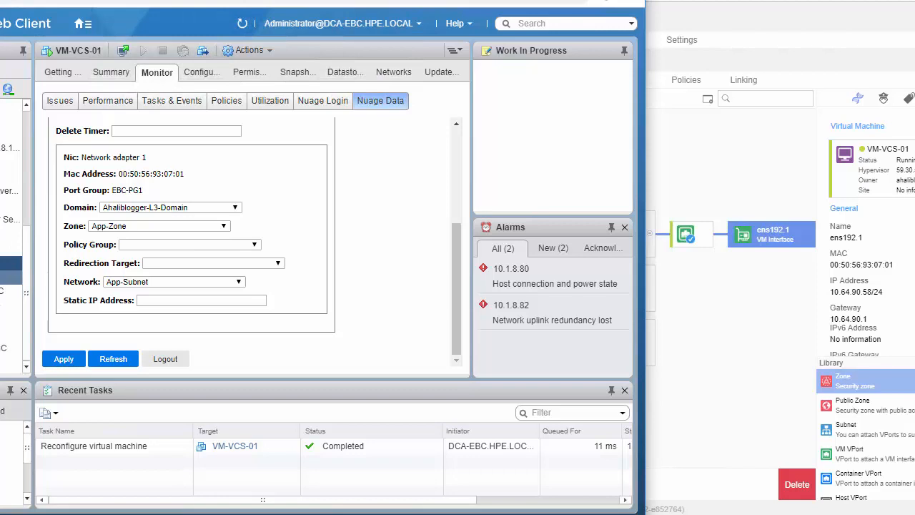
- Open the Nuage data of VM-VCS-02 and set its enterprise to Ahaliblogger_tech and its user to ahaliblogger
click(10, 277)
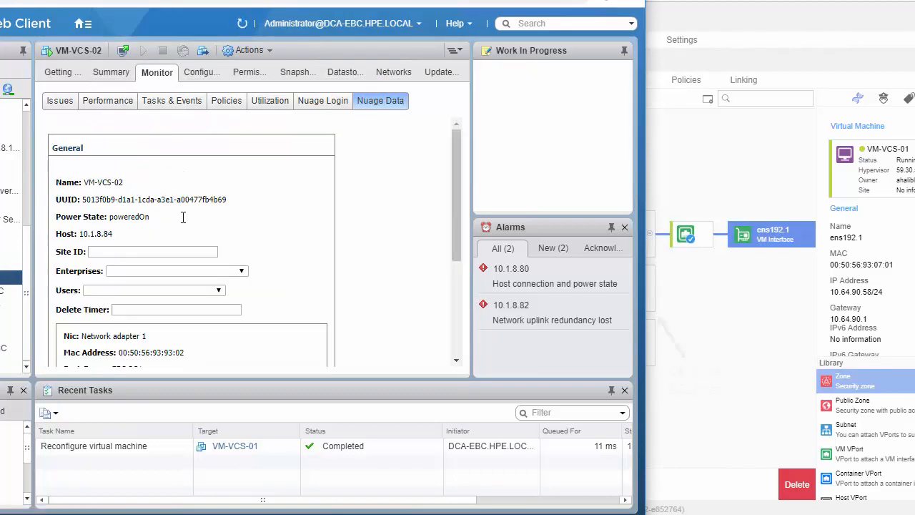
drag(458, 153, 457, 191)
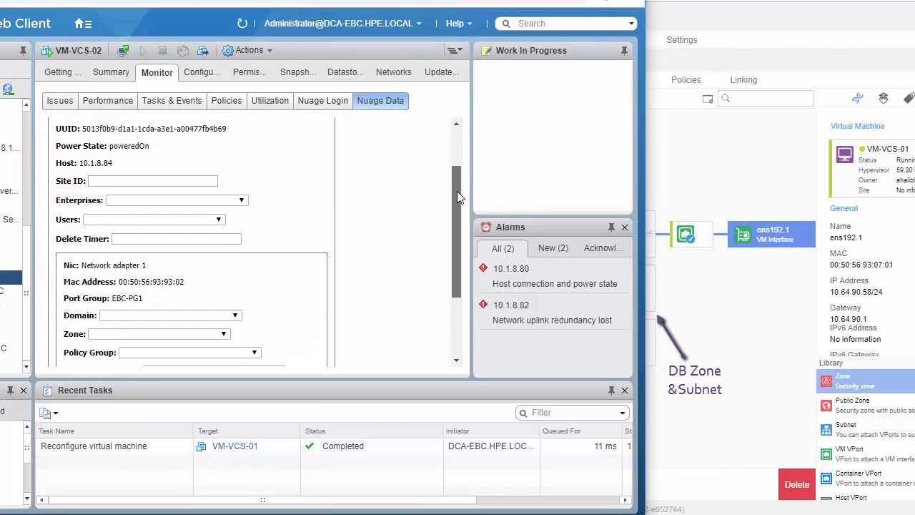
click(242, 200)
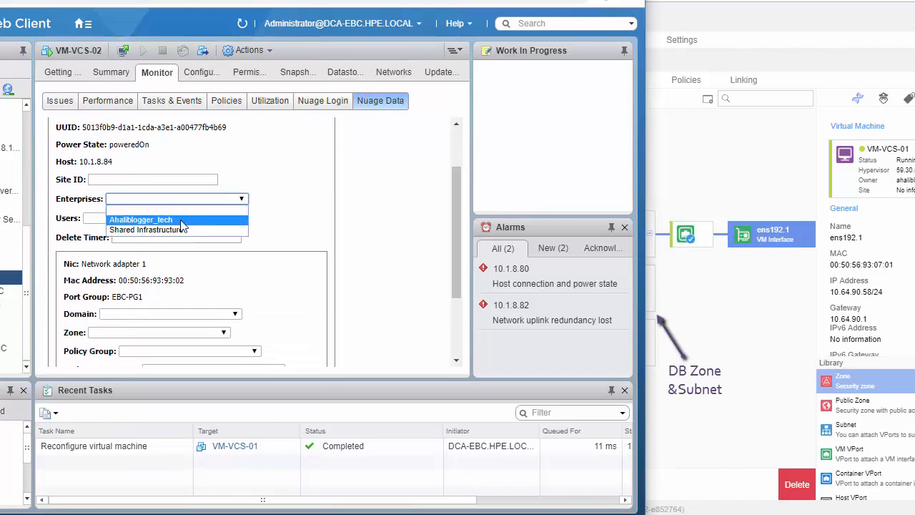
click(184, 220)
click(220, 218)
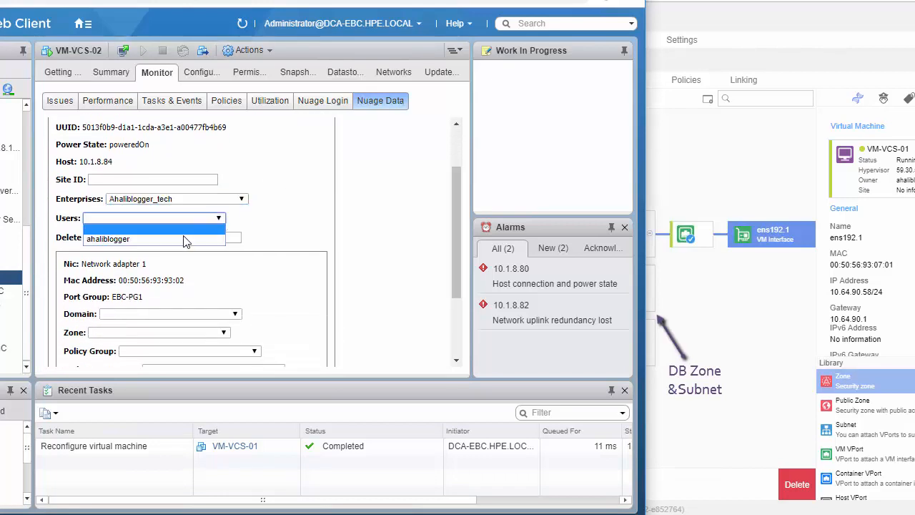
click(183, 236)
- Assign Network adapter 1 of VM-VCS-02 to Ahaliblogger-L3-Domain, DaB-Zone and the DaB-Subnet network, and apply the metadata
drag(453, 211, 455, 264)
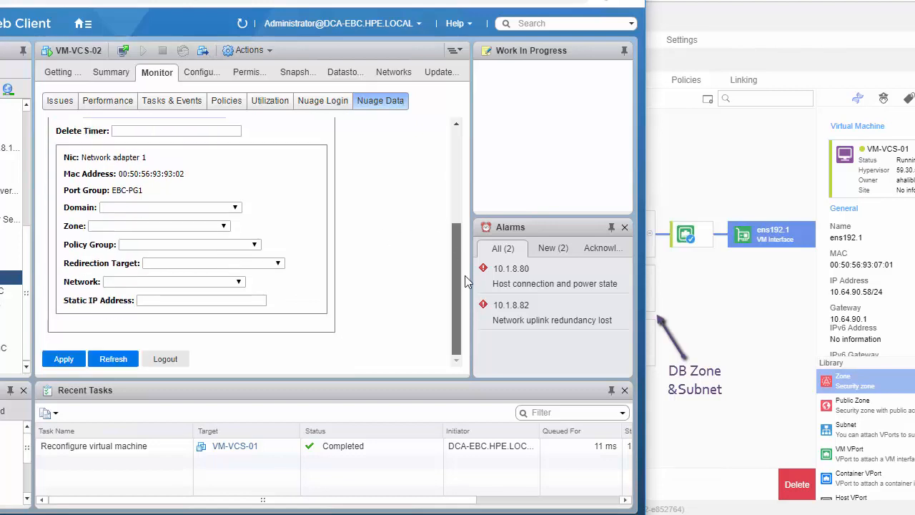
click(237, 208)
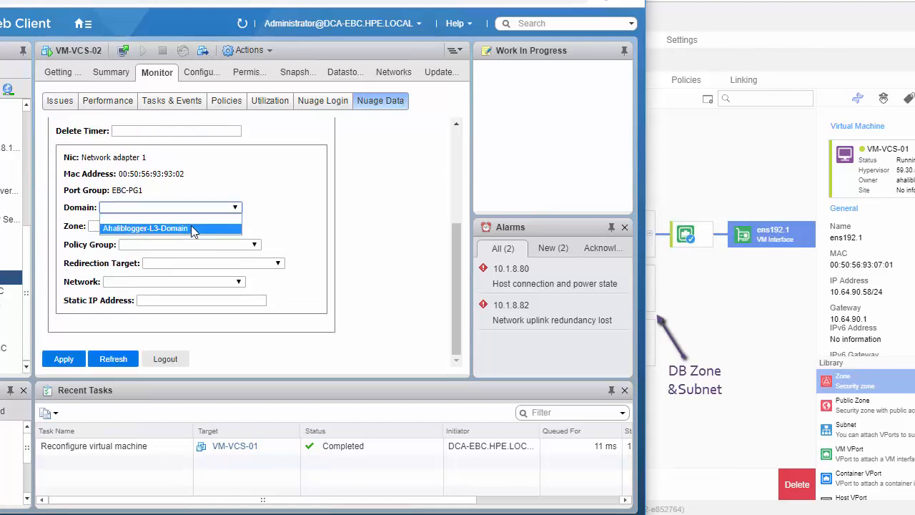
click(191, 226)
click(223, 227)
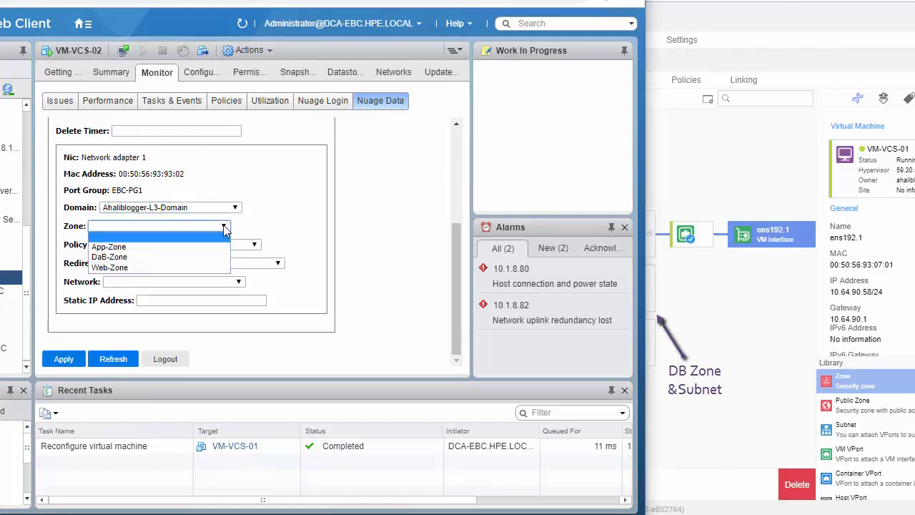
click(149, 258)
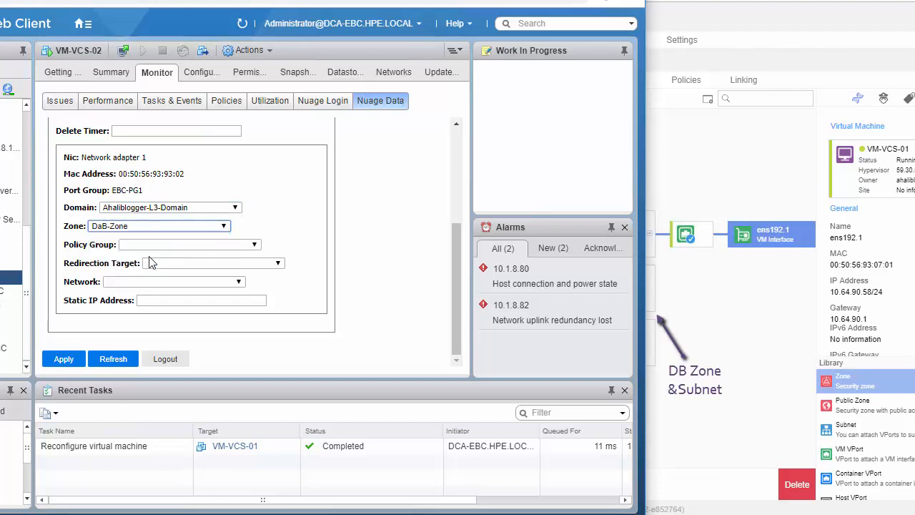
click(238, 282)
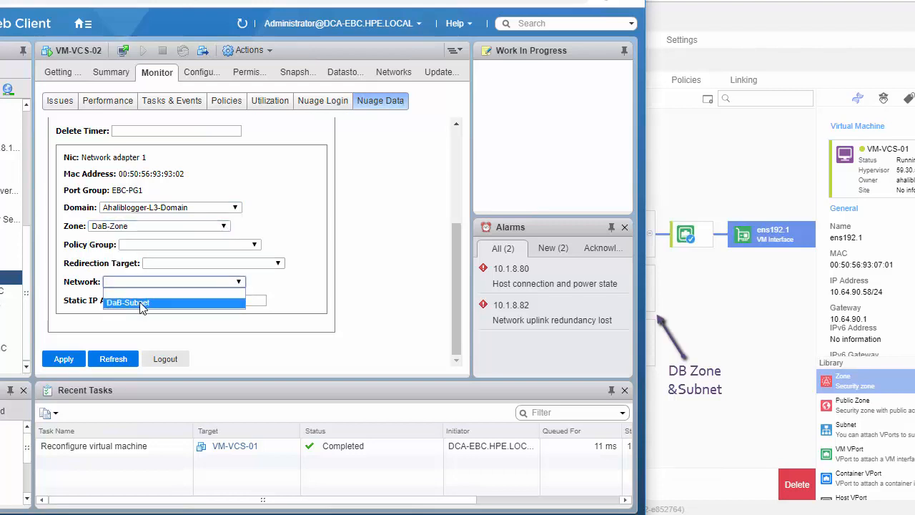
click(140, 303)
click(57, 361)
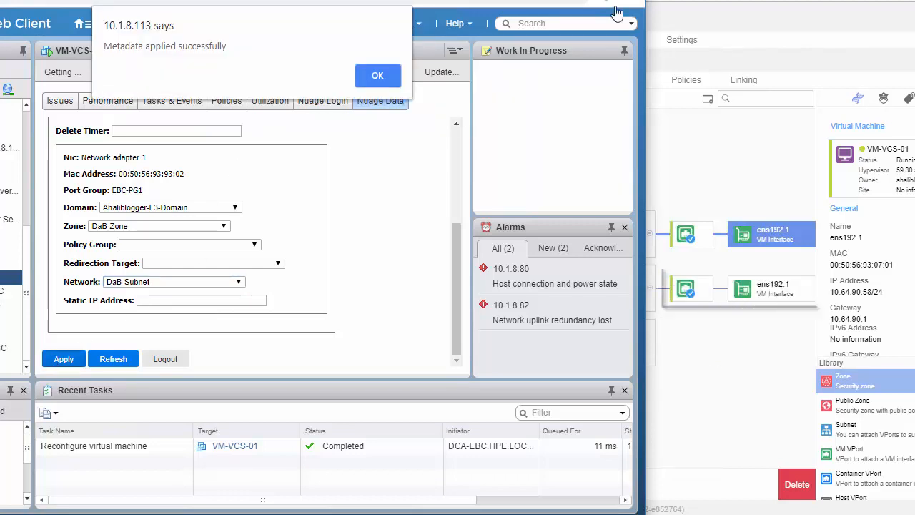
- Switch to the Nuage domain designer and examine the VM interface attached to DaB-Subnet
click(734, 170)
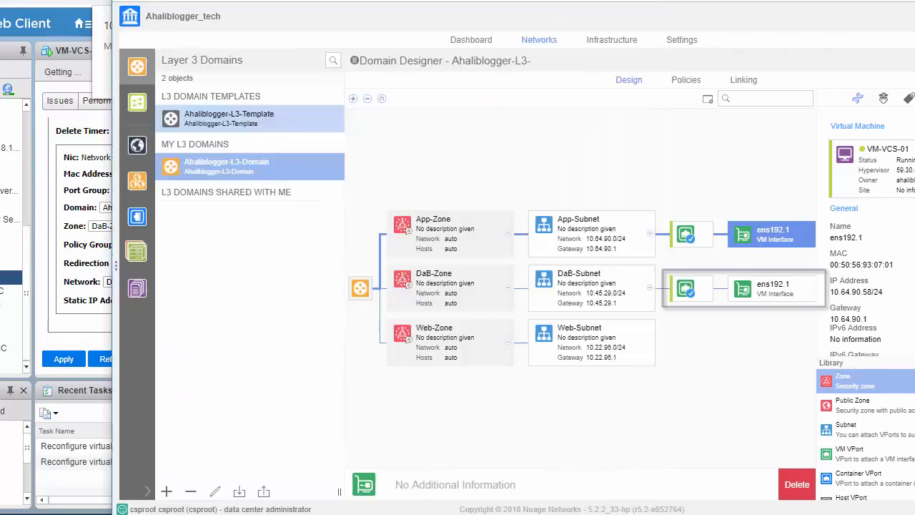
click(768, 296)
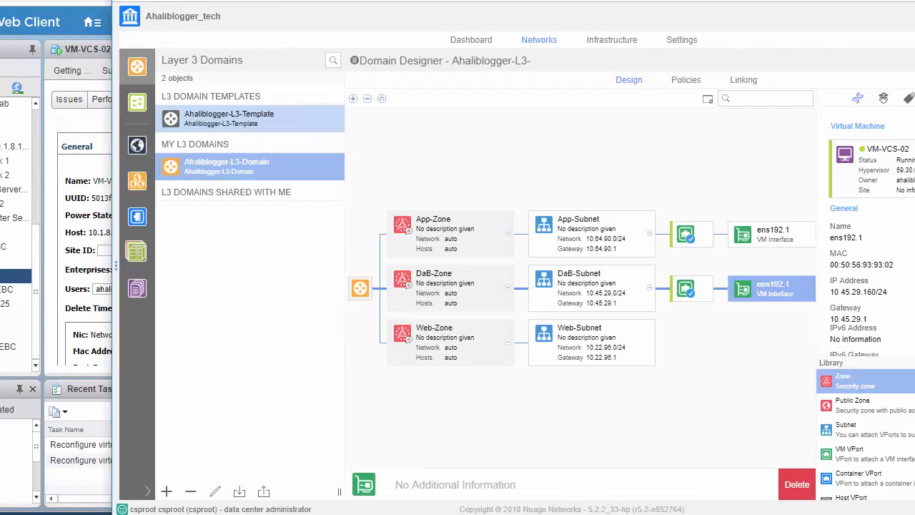
- Switch back to the vSphere Web Client, bring its navigator into view and launch the web console of VM-VCS-01
key(alt+Tab)
drag(329, 2, 457, 2)
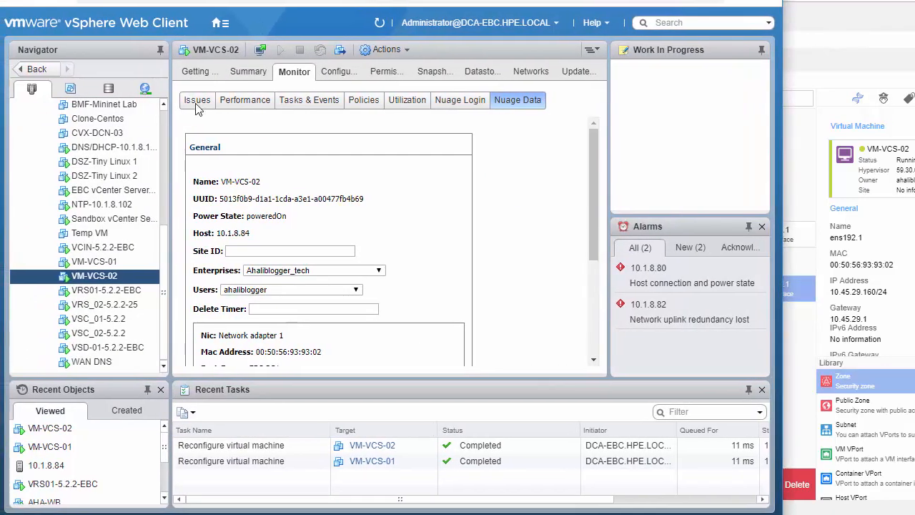
click(108, 263)
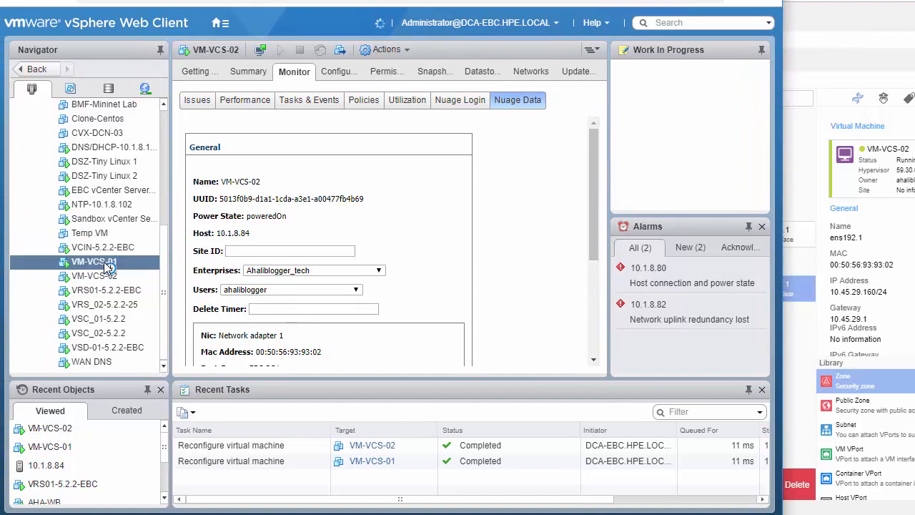
click(248, 74)
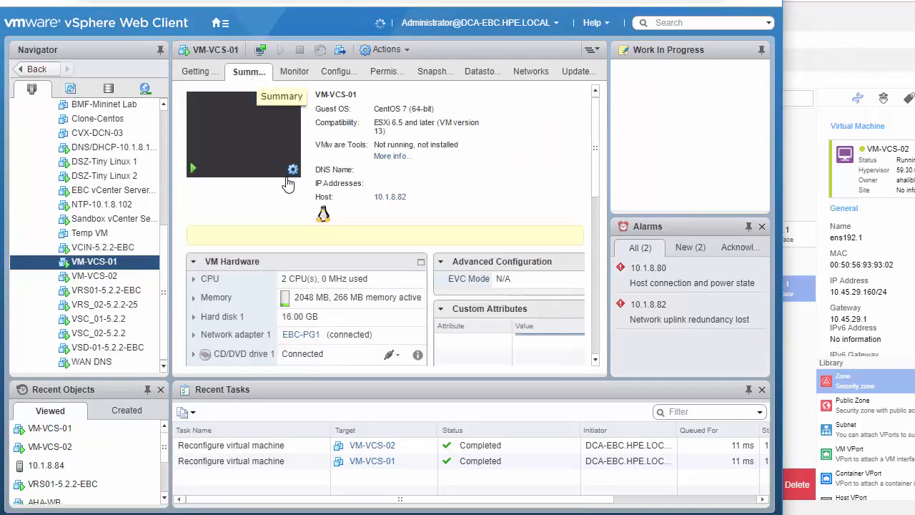
click(293, 172)
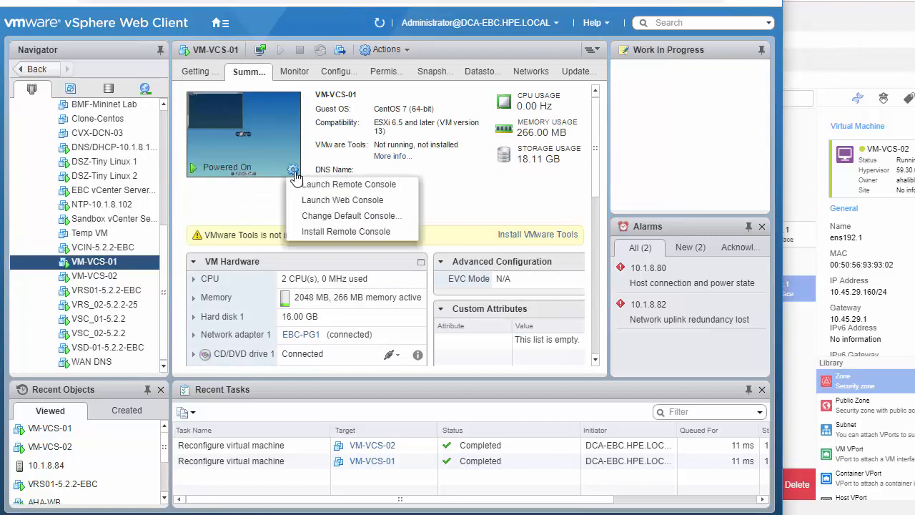
click(314, 202)
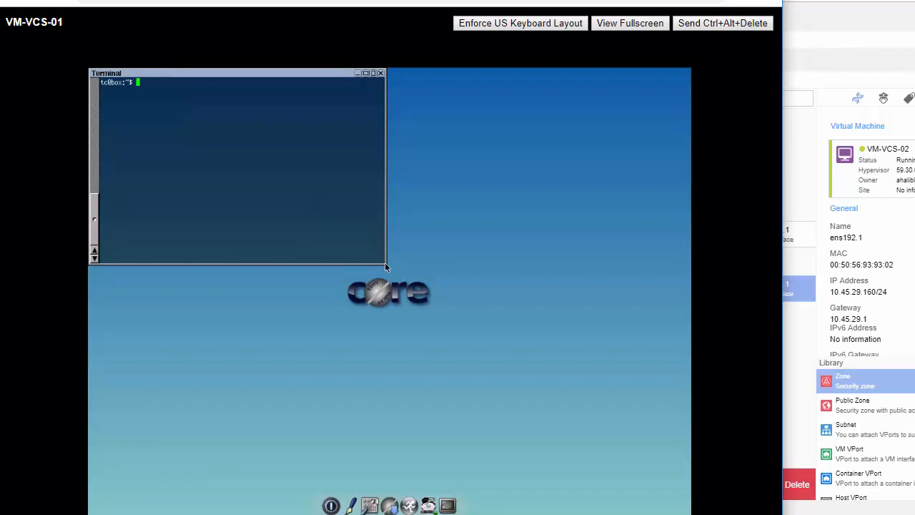
- Run ifconfig in the VM-VCS-01 terminal and compare its address with the VM interface details in the Nuage domain designer
text(ifconfig)
key(Return)
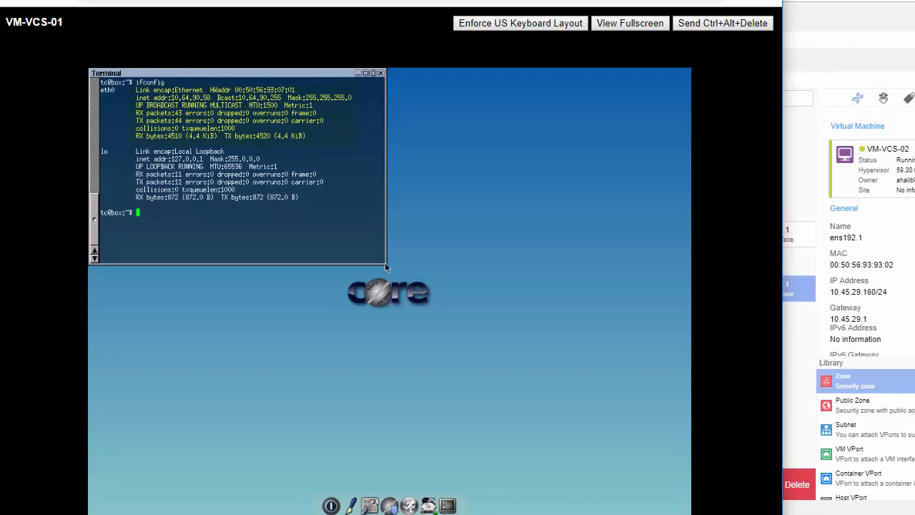
click(787, 236)
click(786, 236)
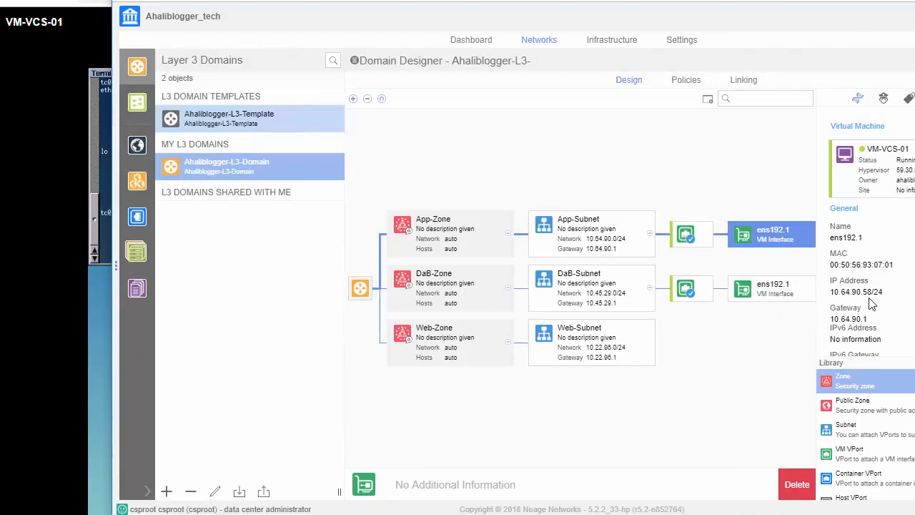
click(800, 293)
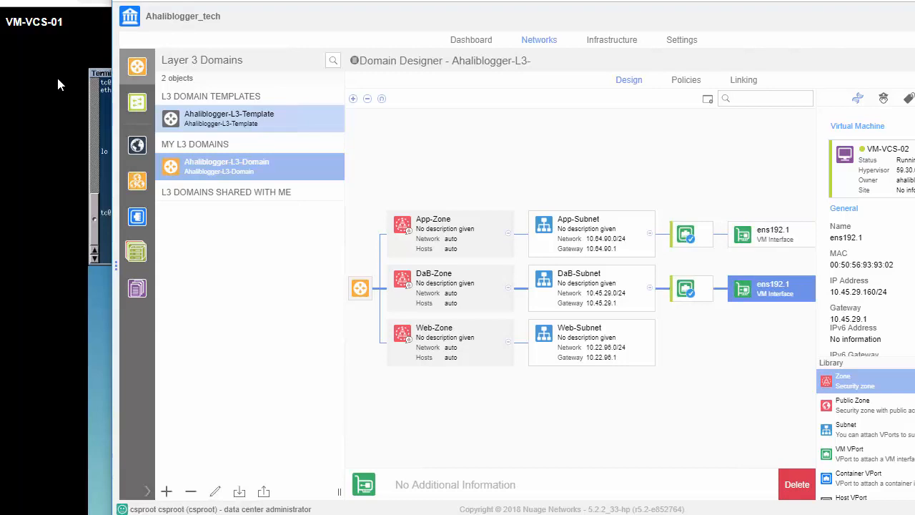
- Return to the VM-VCS-01 console, ping the App-Subnet gateway 10.64.90.1 and stop the ping
click(81, 113)
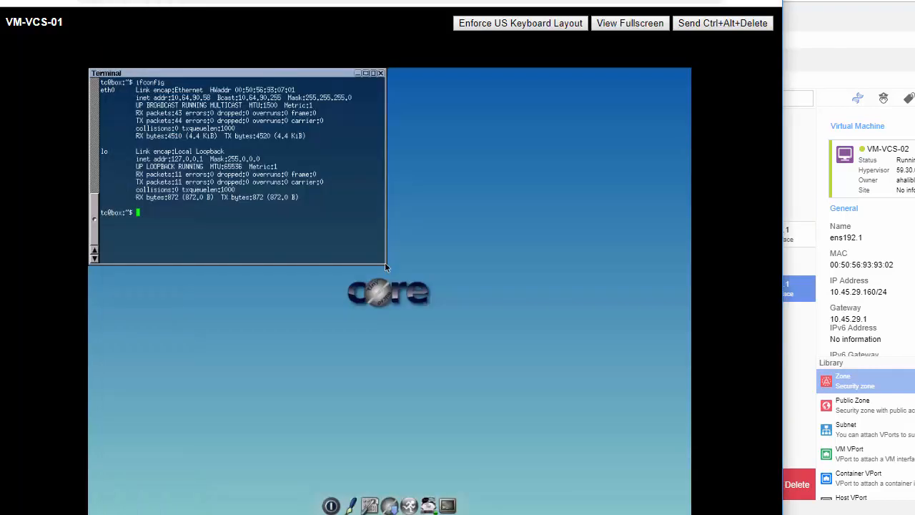
text(ping 10.64.90.1)
key(Return)
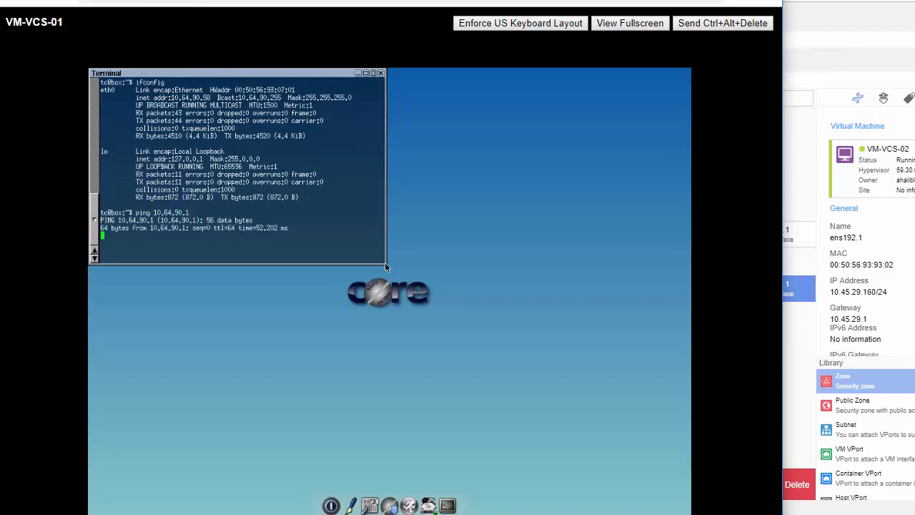
key(ctrl+c)
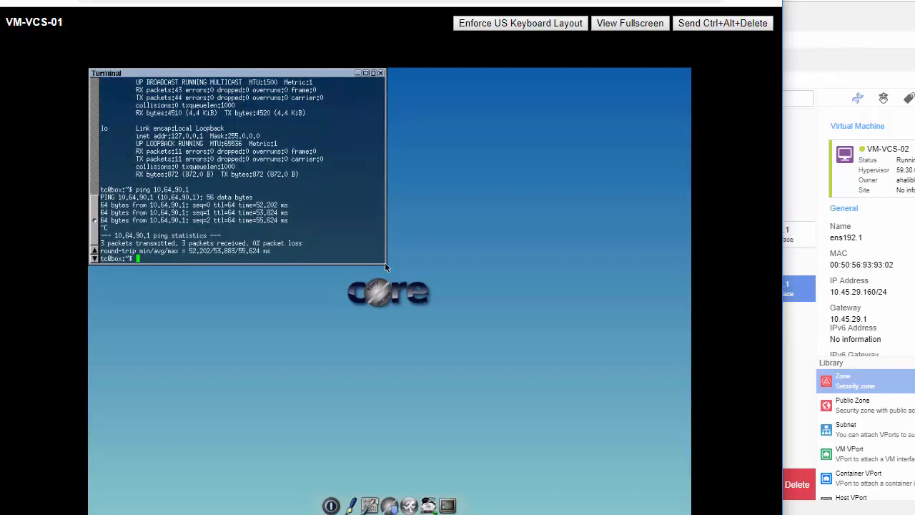
key(Return)
key(Return)
key(Return)
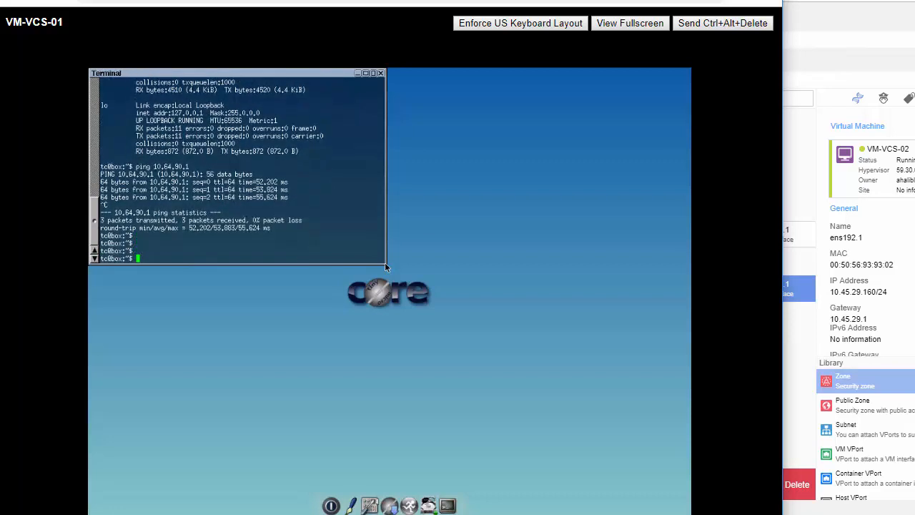
- Ping VM-VCS-02 at 10.45.29.160 from the VM-VCS-01 terminal
text(ping 10.45.29.160)
key(Return)
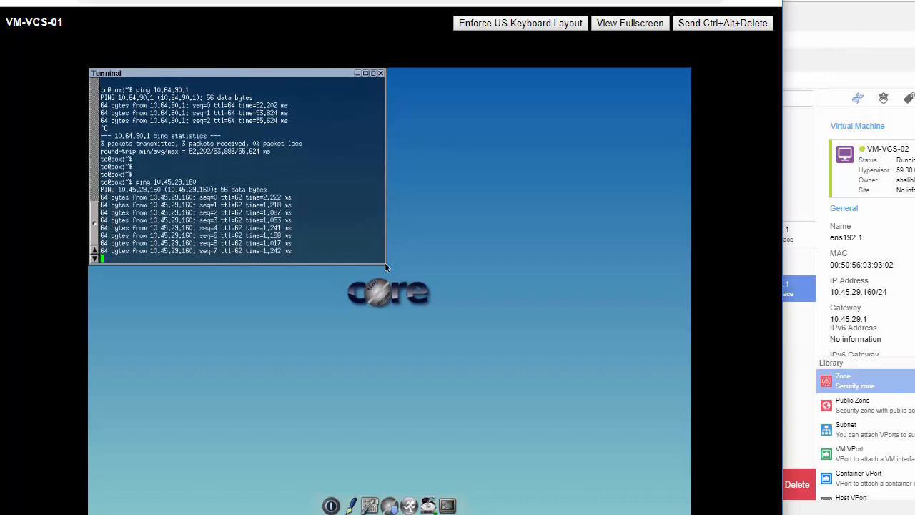
key(ctrl+c)
- Switch to the Nuage domain designer and review the domain's ingress and egress security policies
click(801, 62)
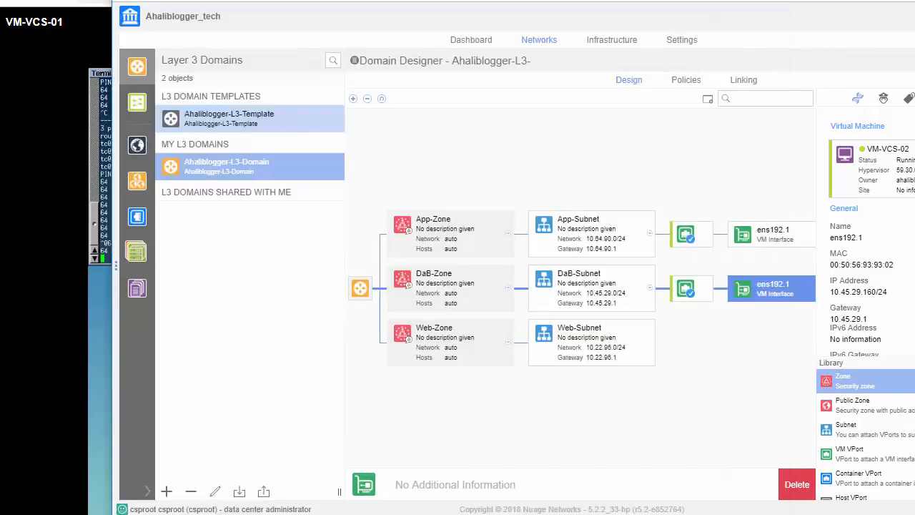
click(689, 83)
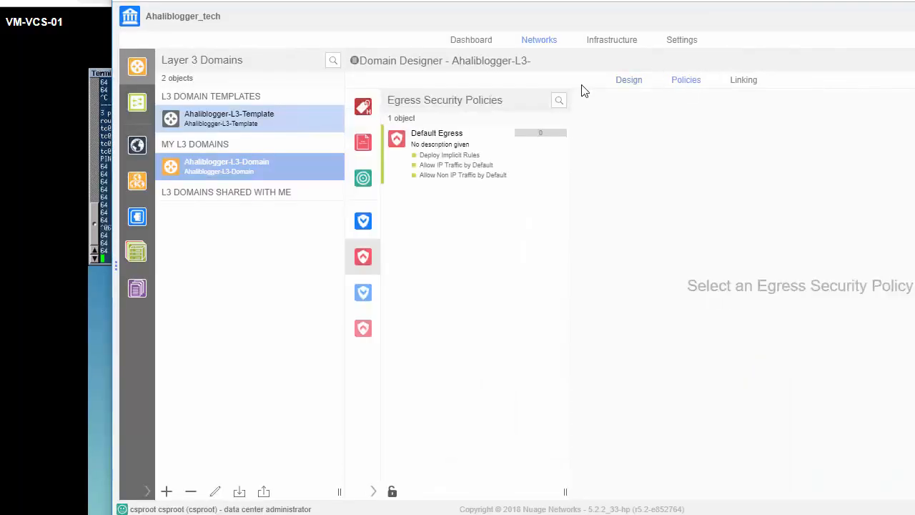
click(362, 222)
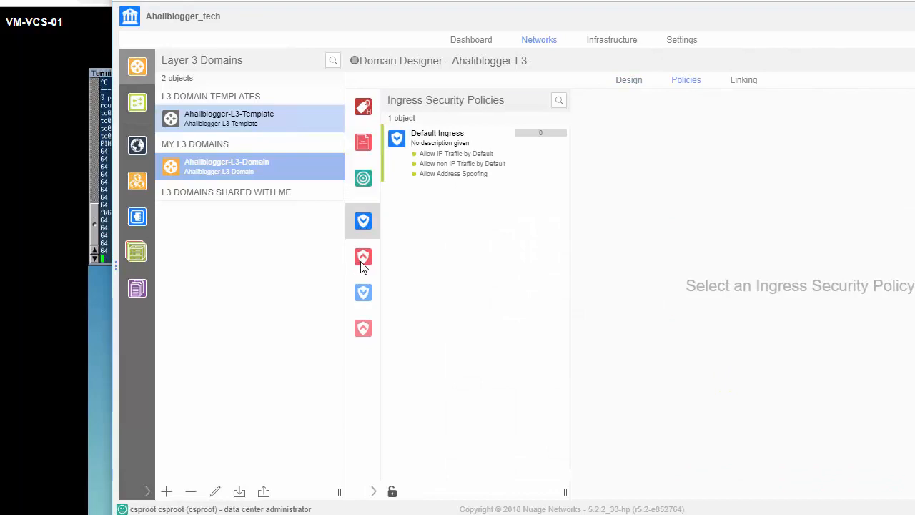
click(363, 259)
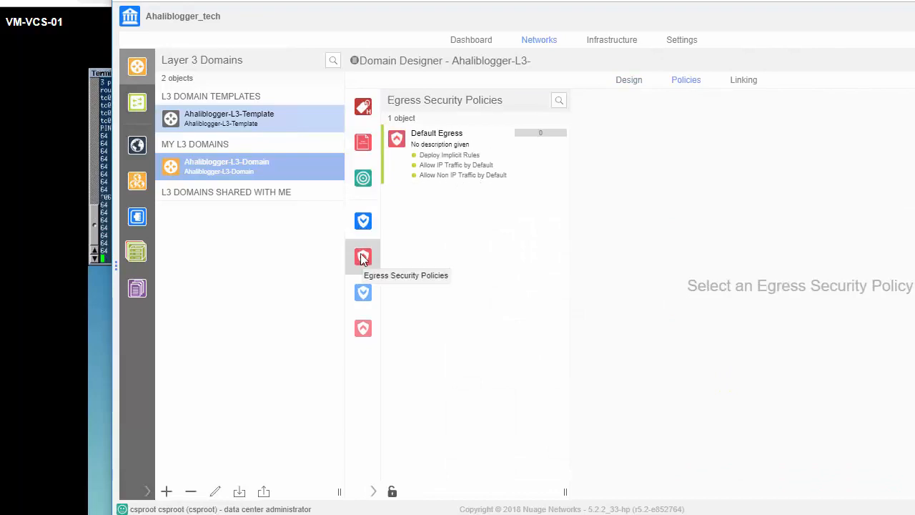